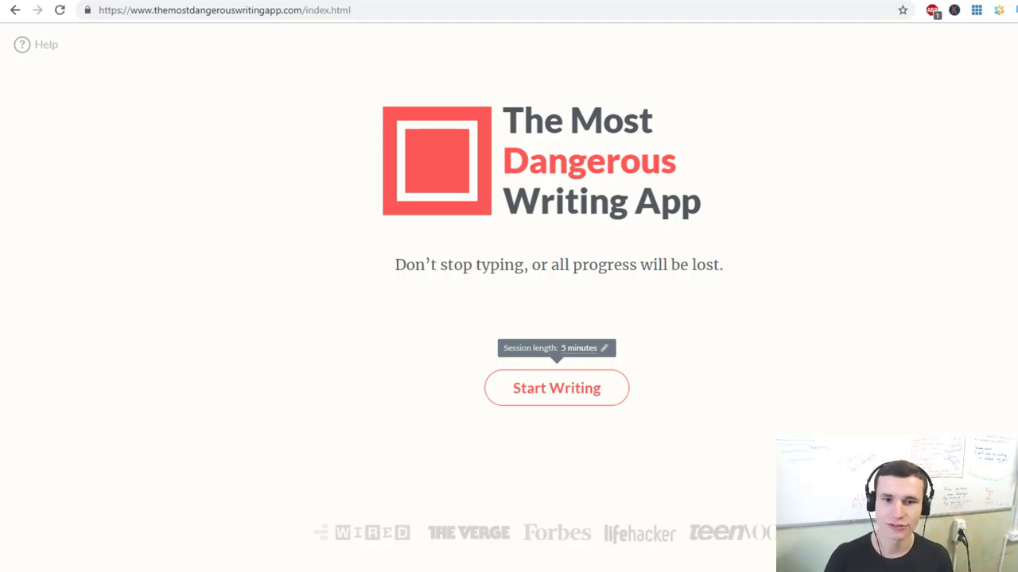
- Start a timed writing session and type the greeting 'Hello everybody :) What's going on here?'
{"action": "key", "text": "ctrl+l"}
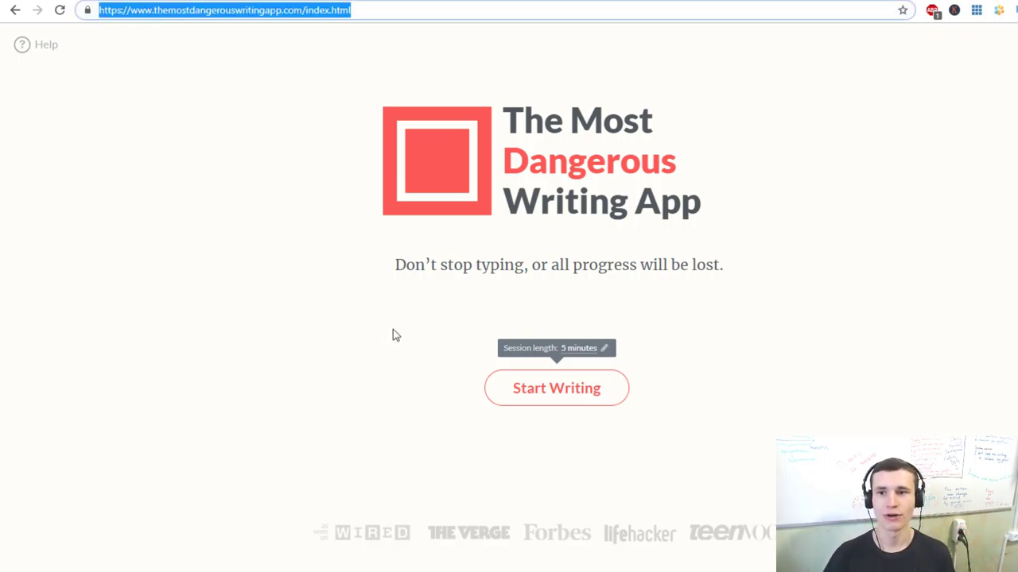
{"action": "left_click", "coordinate": [585, 401]}
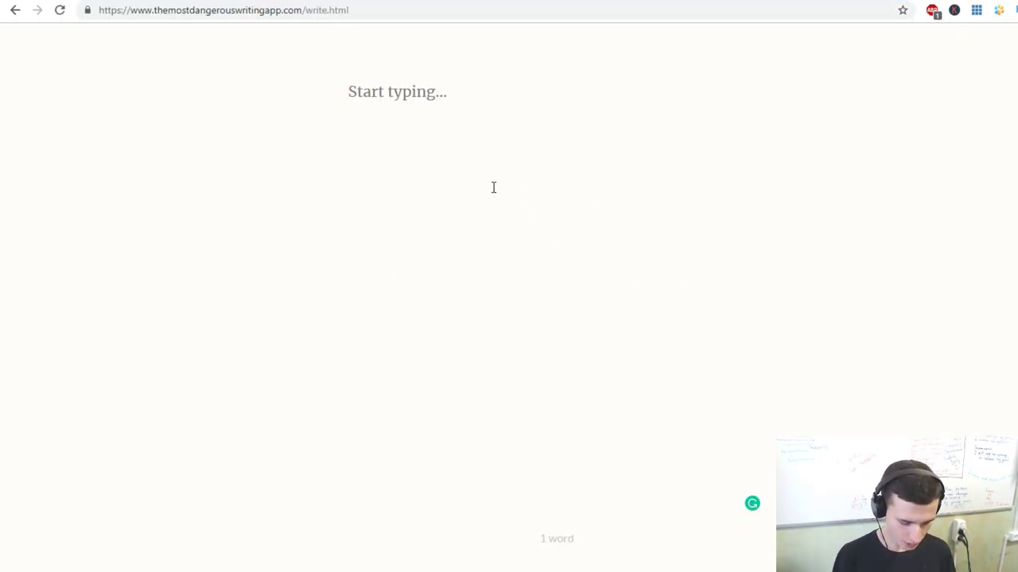
{"action": "type", "text": "Hello everybod"}
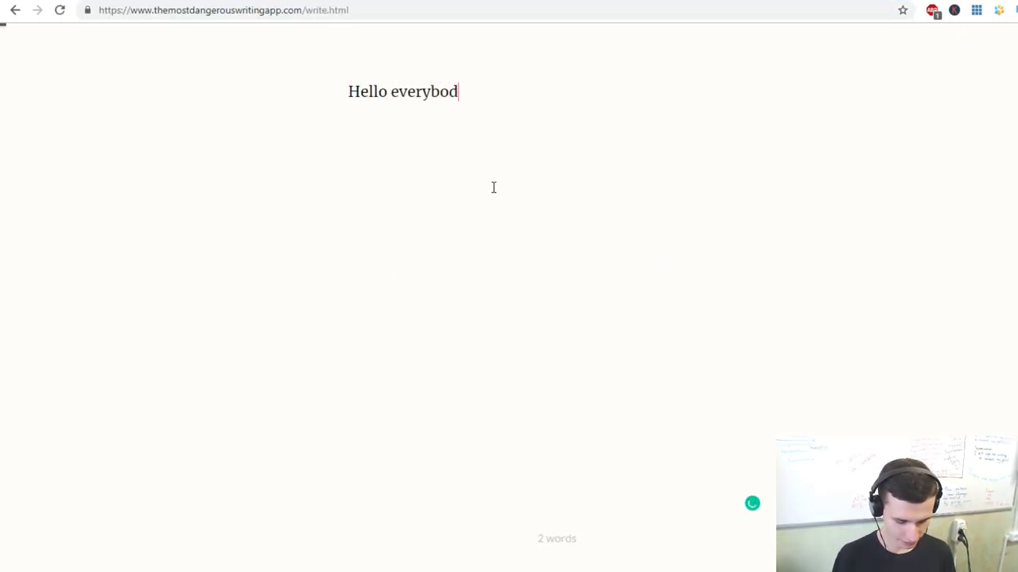
{"action": "type", "text": "y :) What's"}
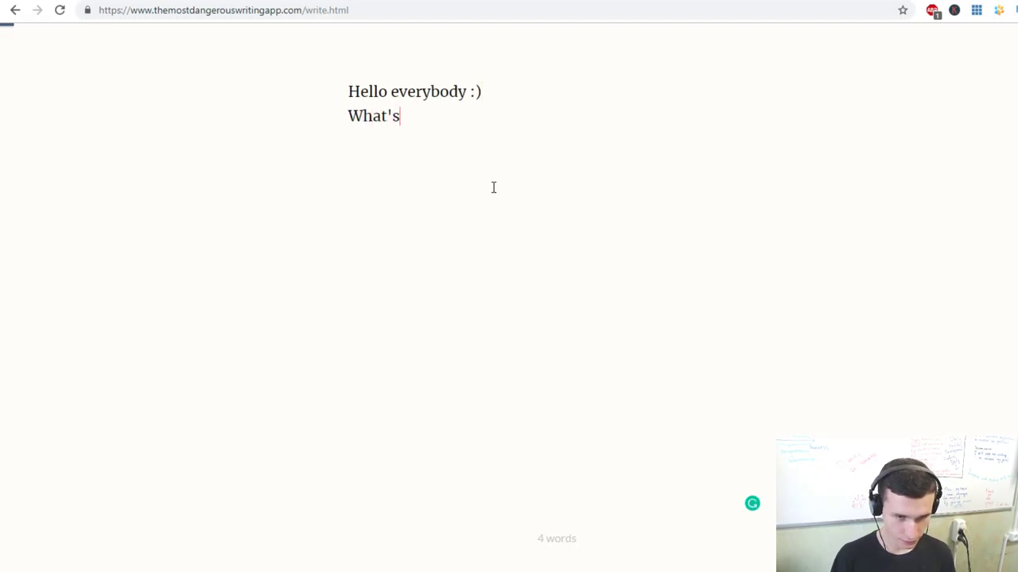
{"action": "type", "text": " going o"}
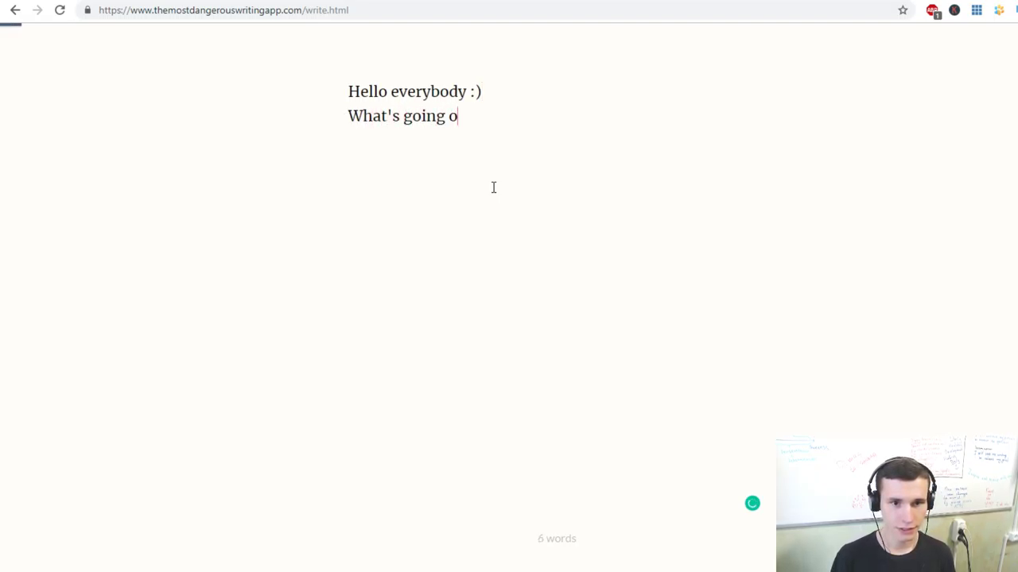
{"action": "type", "text": "n here?"}
{"action": "key", "text": "Return"}
{"action": "key", "text": "Return"}
- Add 'I so glad to see you again :)' and 'I always think about improvements. Improvements are processes of daily actions.'
{"action": "type", "text": "I "}
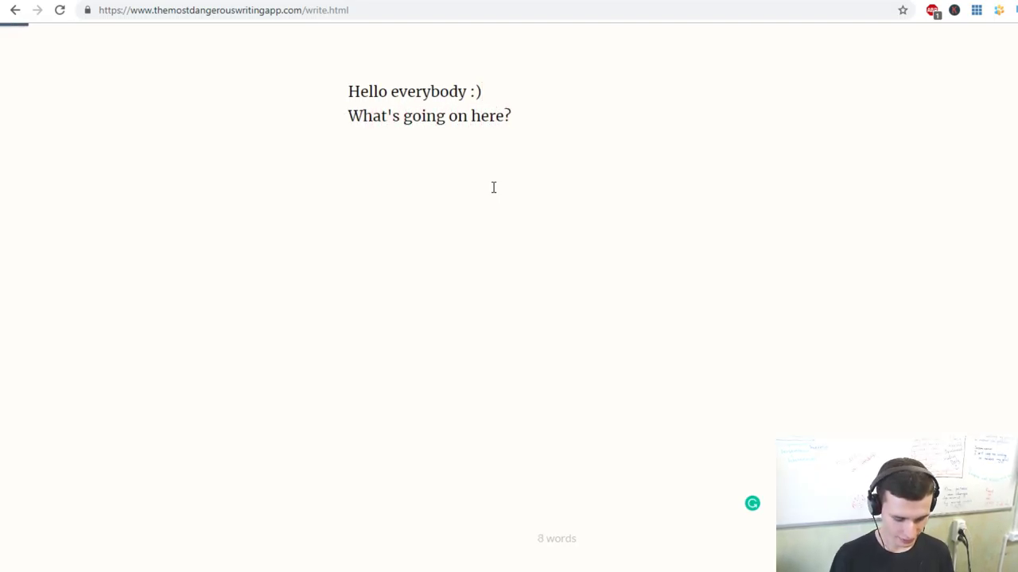
{"action": "type", "text": "so glad to see yto"}
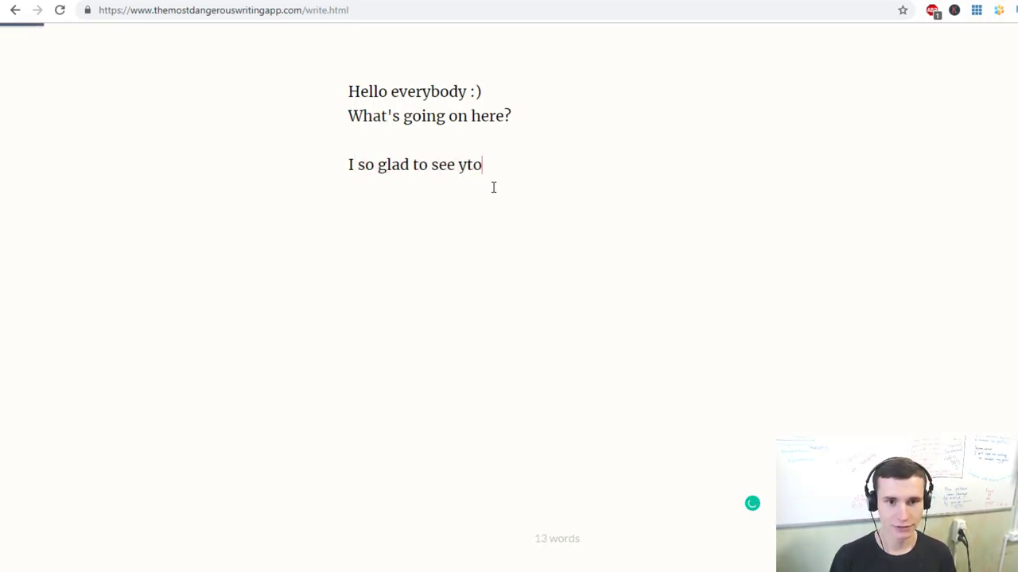
{"action": "key", "text": "BackSpace"}
{"action": "key", "text": "BackSpace"}
{"action": "type", "text": "ou again "}
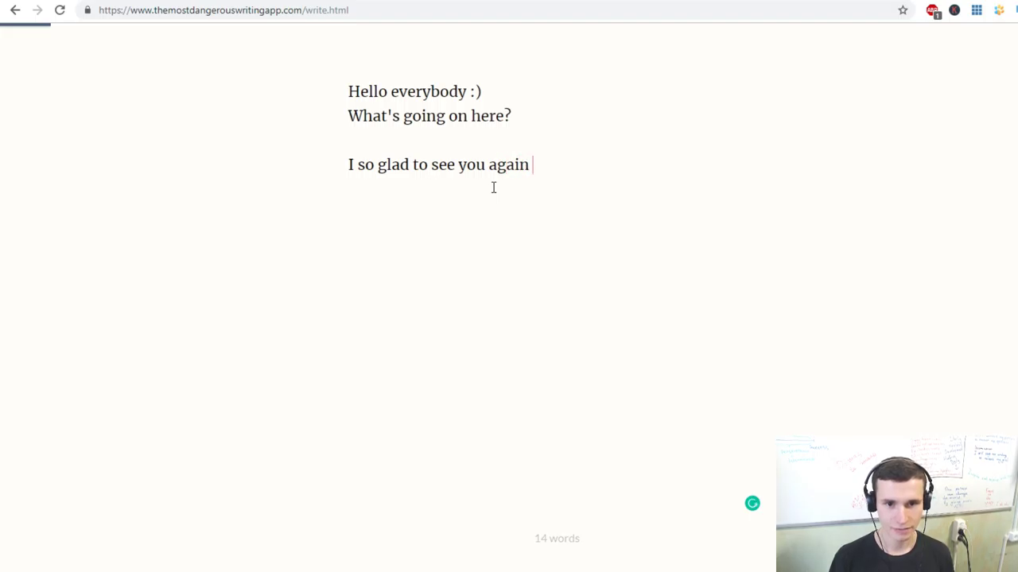
{"action": "type", "text": ":)"}
{"action": "key", "text": "Return"}
{"action": "key", "text": "Return"}
{"action": "type", "text": "I al"}
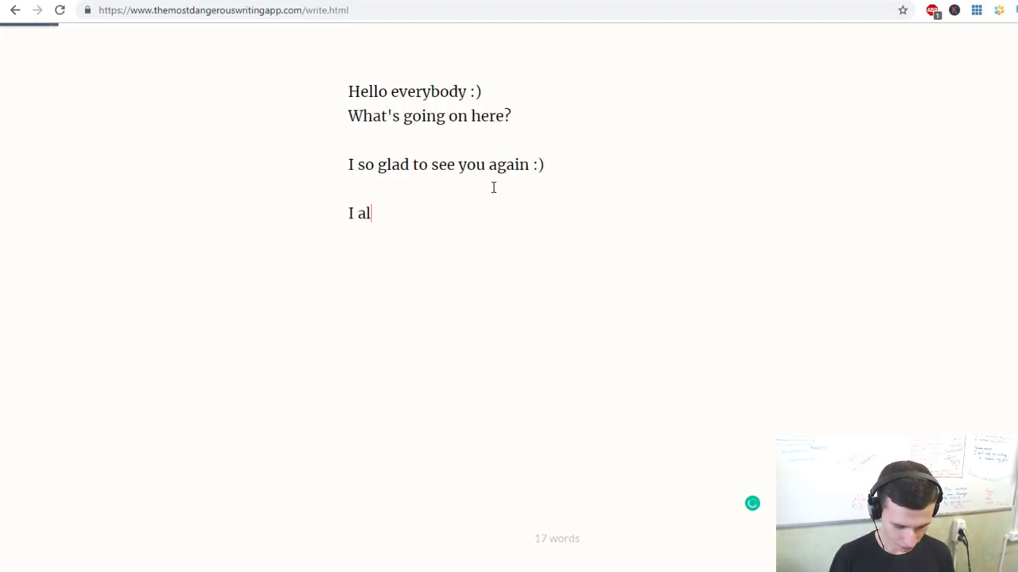
{"action": "type", "text": "ways t"}
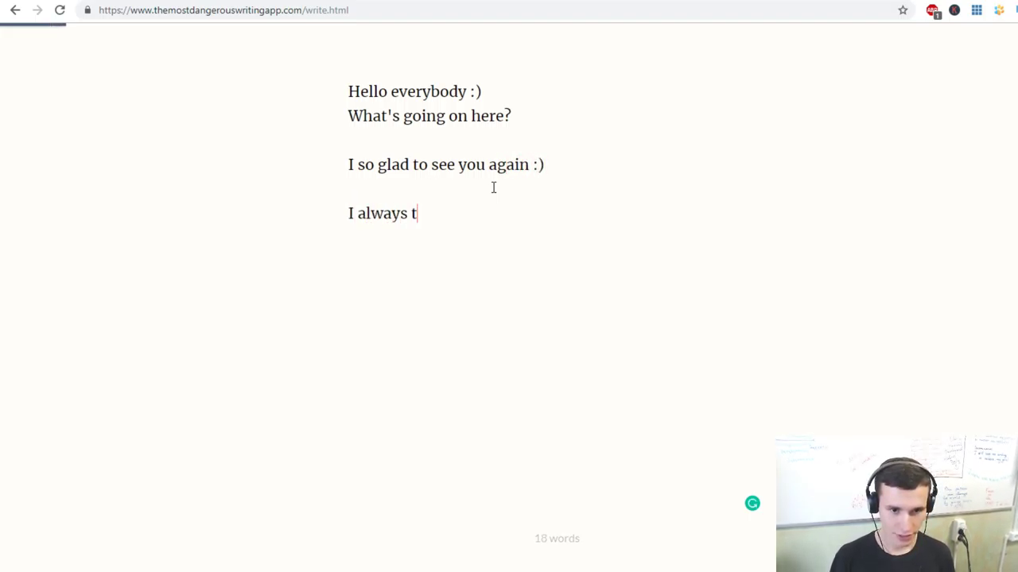
{"action": "type", "text": "hink about"}
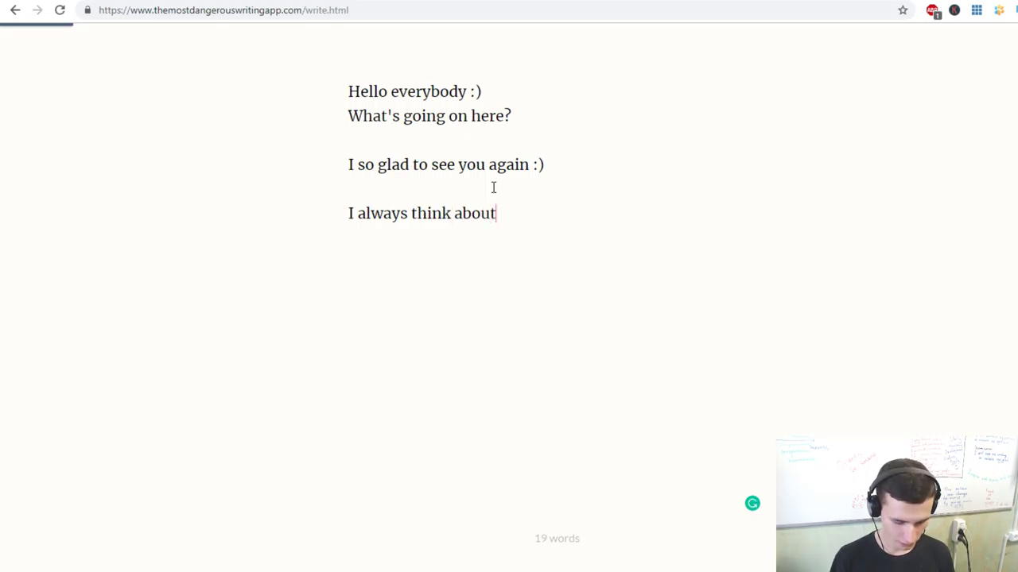
{"action": "type", "text": " improveme"}
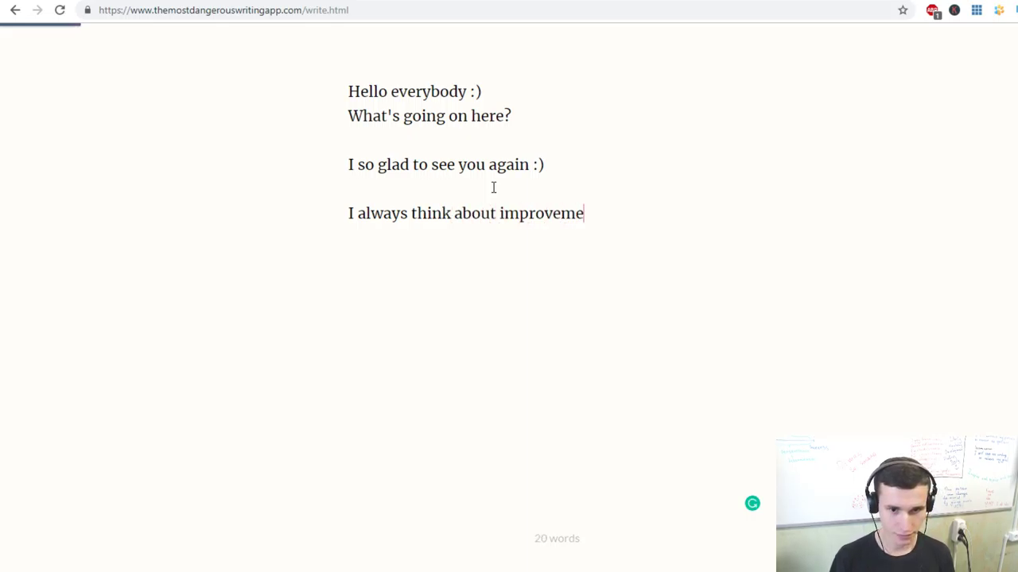
{"action": "type", "text": "nts. Improvements are "}
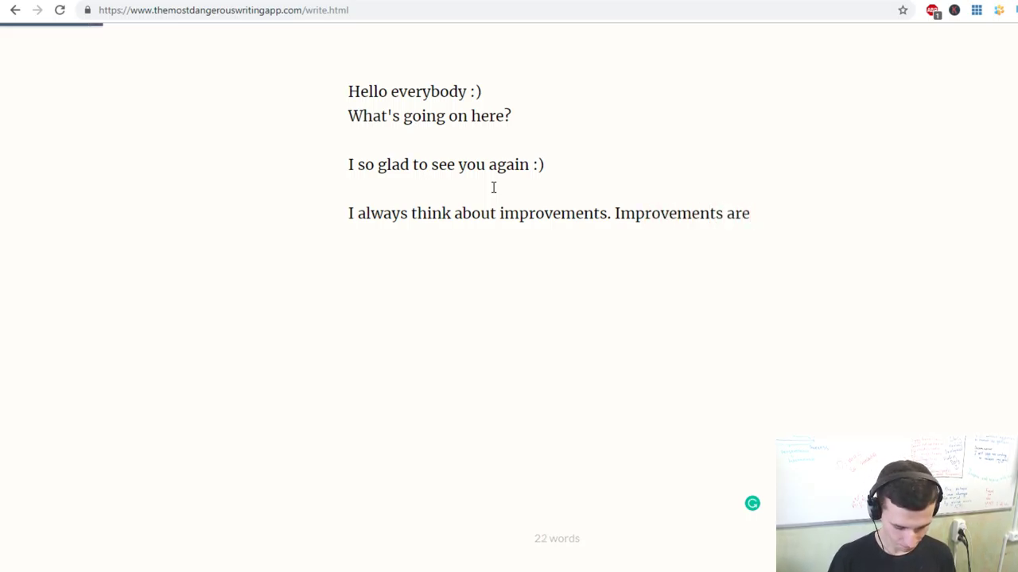
{"action": "type", "text": "pro"}
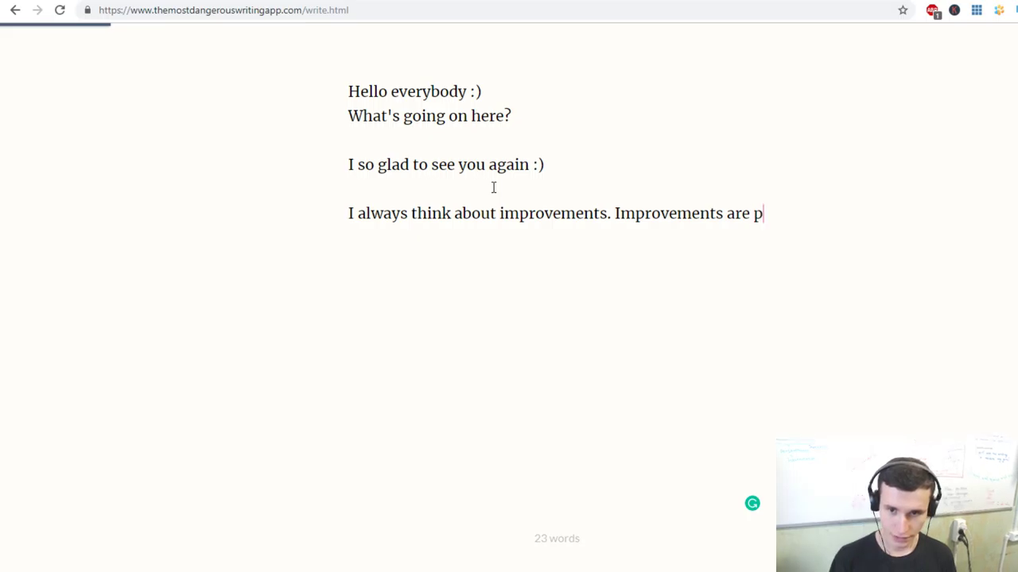
{"action": "type", "text": "cesses "}
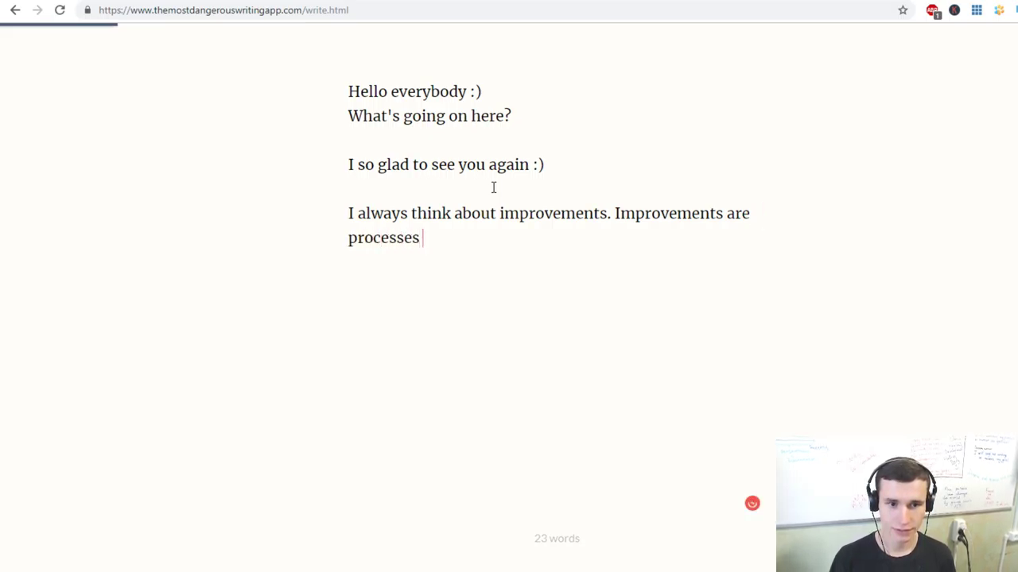
{"action": "type", "text": "of dai"}
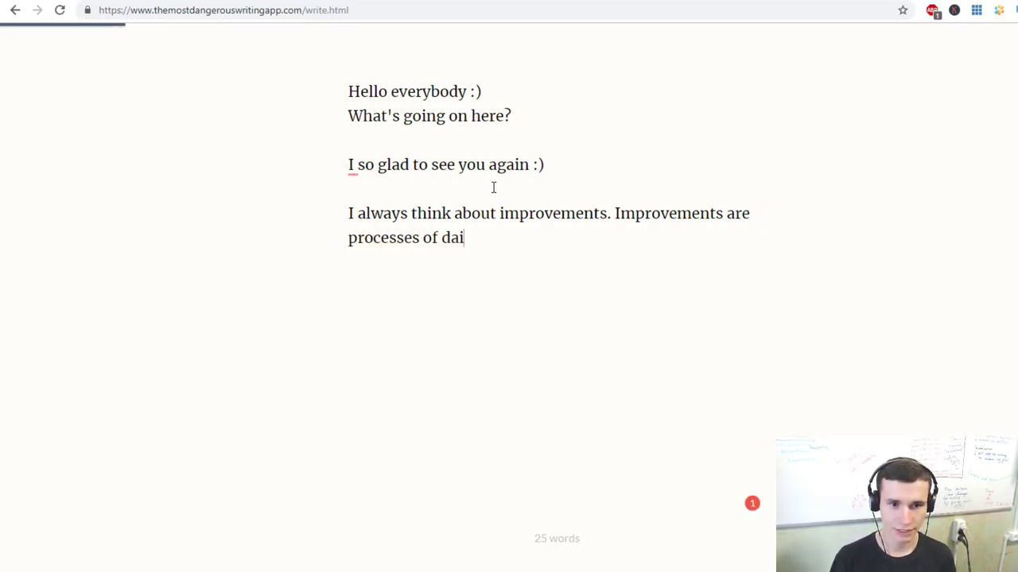
{"action": "type", "text": "ly actions."}
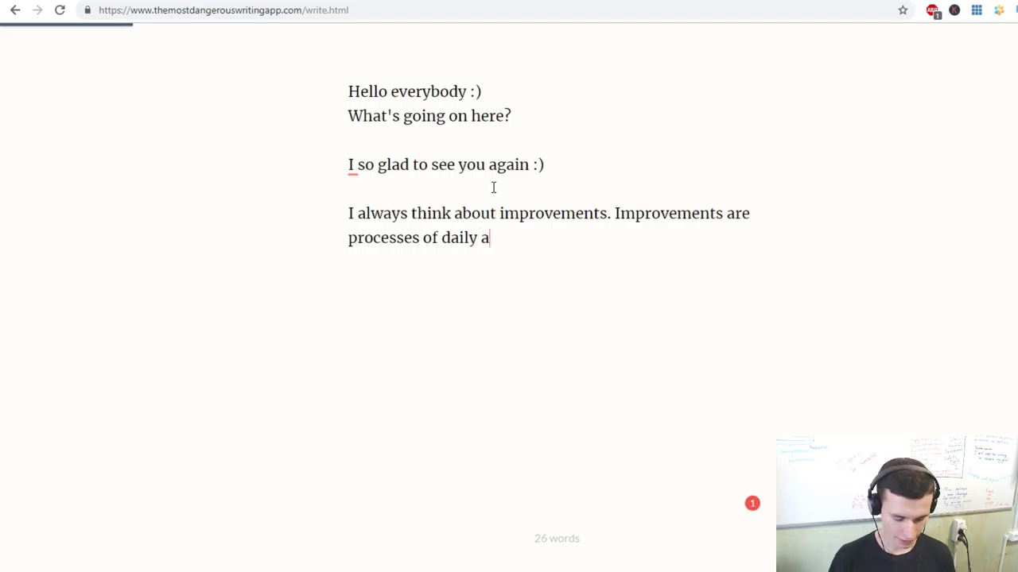
{"action": "key", "text": "Return"}
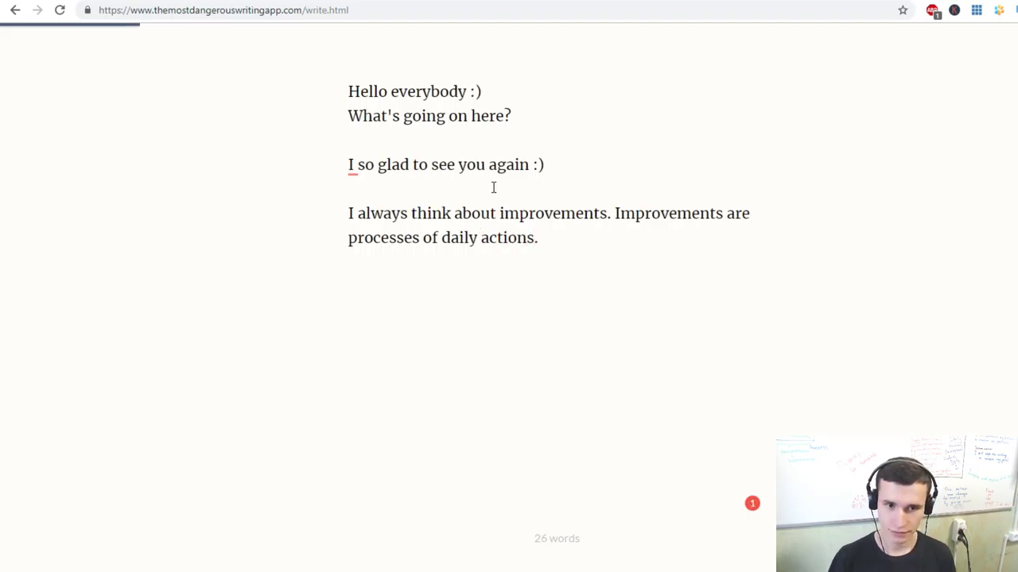
- Add the line 'actions and results.'
{"action": "type", "text": "d"}
{"action": "key", "text": "BackSpace"}
{"action": "type", "text": "D"}
{"action": "key", "text": "BackSpace"}
{"action": "key", "text": "BackSpace"}
{"action": "key", "text": "BackSpace"}
{"action": "key", "text": "BackSpace"}
{"action": "key", "text": "BackSpace"}
{"action": "key", "text": "BackSpace"}
{"action": "key", "text": "BackSpace"}
{"action": "key", "text": "BackSpace"}
{"action": "key", "text": "BackSpace"}
{"action": "key", "text": "BackSpace"}
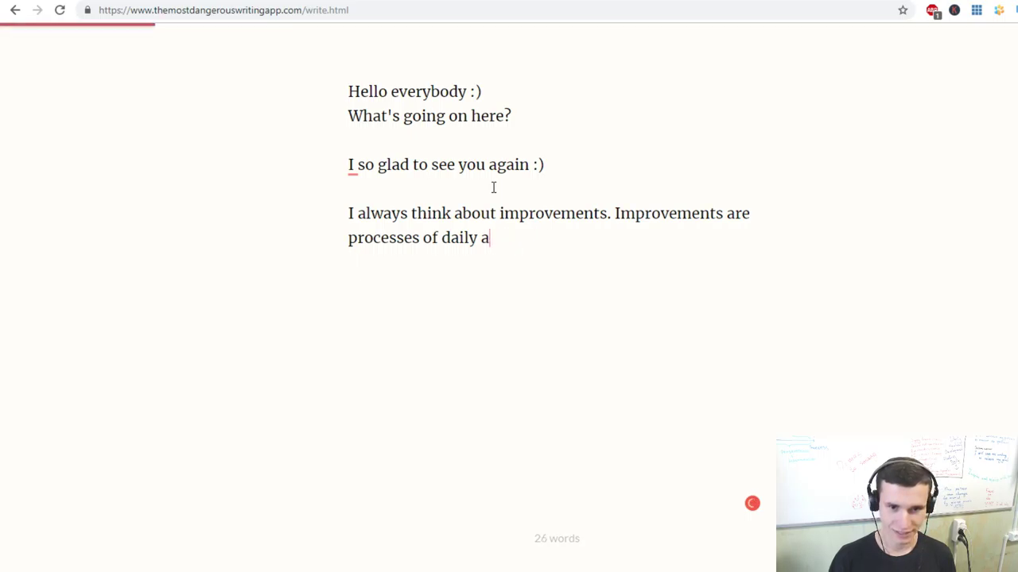
{"action": "type", "text": "actions "}
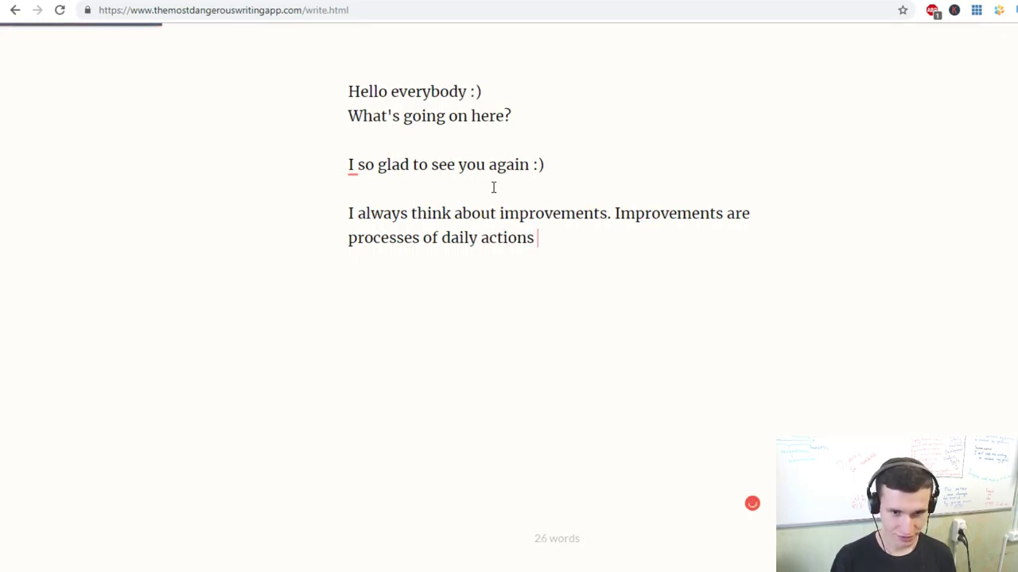
{"action": "type", "text": "and resu"}
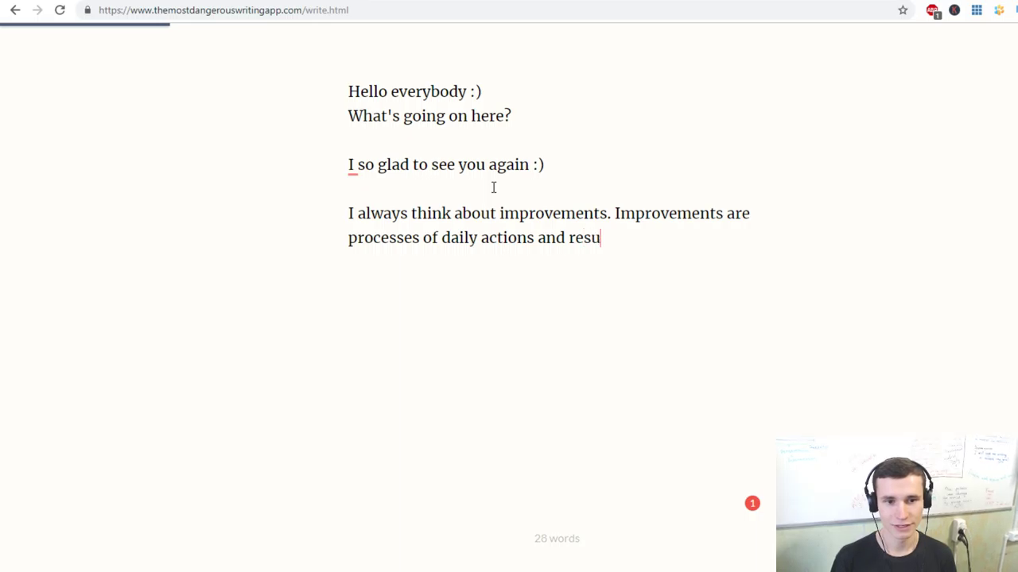
{"action": "type", "text": "l"}
{"action": "key", "text": "BackSpace"}
{"action": "type", "text": "lts."}
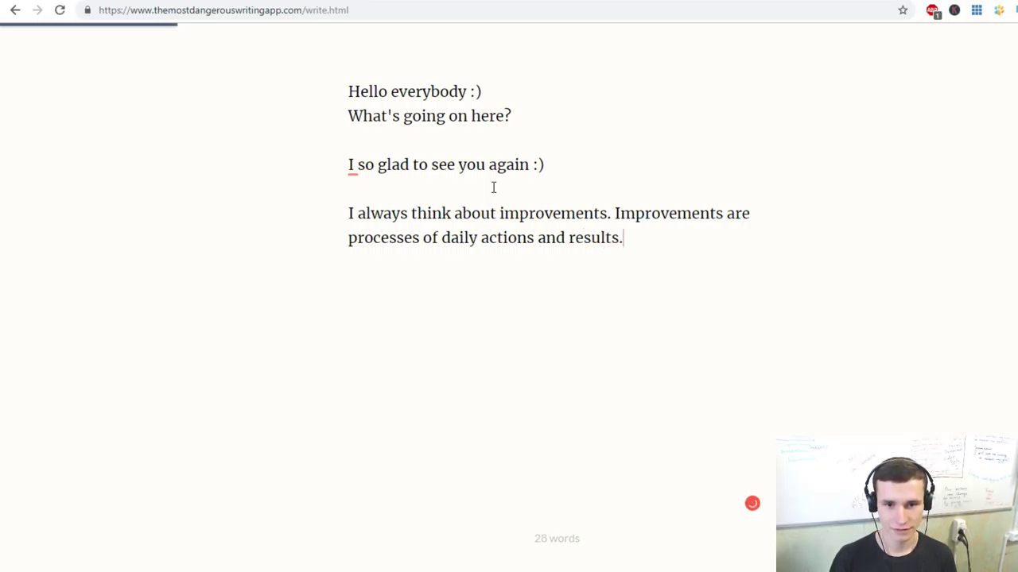
{"action": "key", "text": "Return"}
- Add the line 'You should create a new daily!'
{"action": "type", "text": "Yo"}
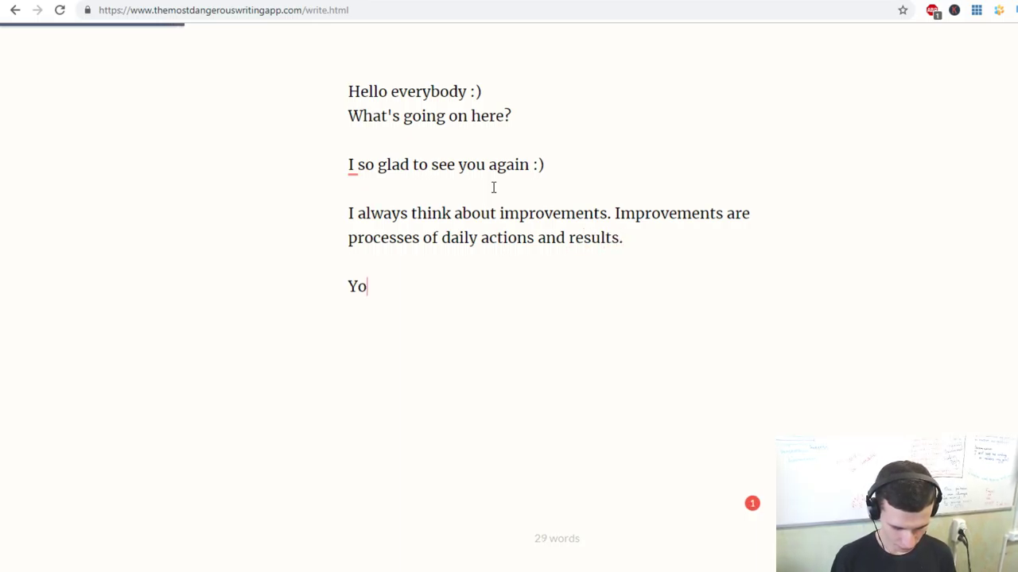
{"action": "type", "text": "u shoulk"}
{"action": "key", "text": "BackSpace"}
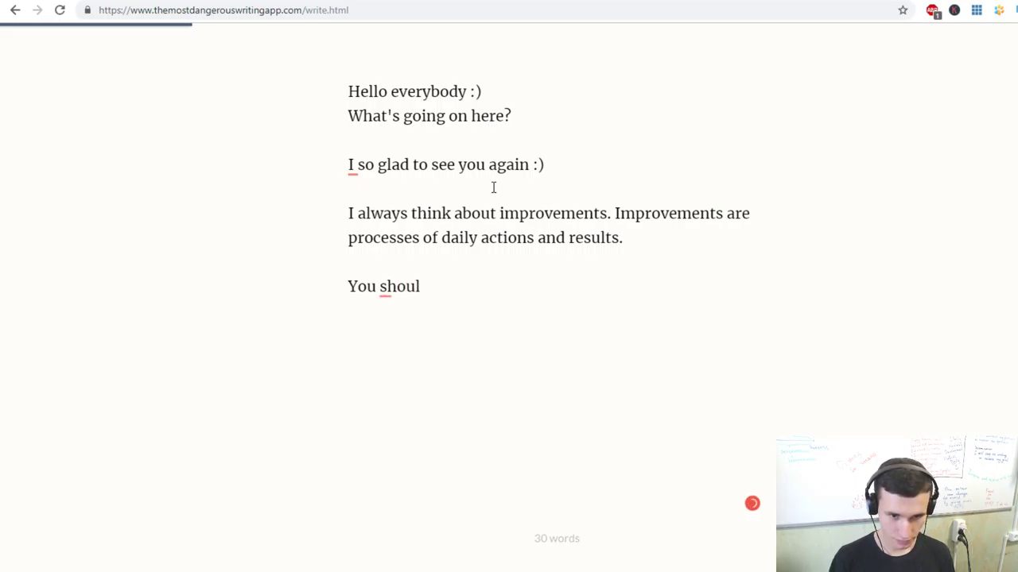
{"action": "type", "text": "d create new "}
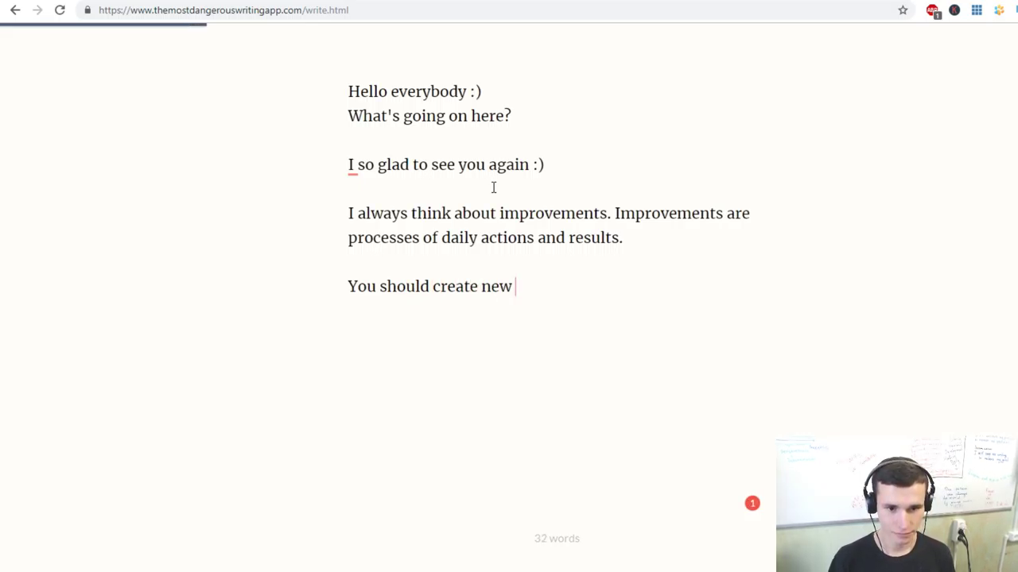
{"action": "type", "text": "daily!"}
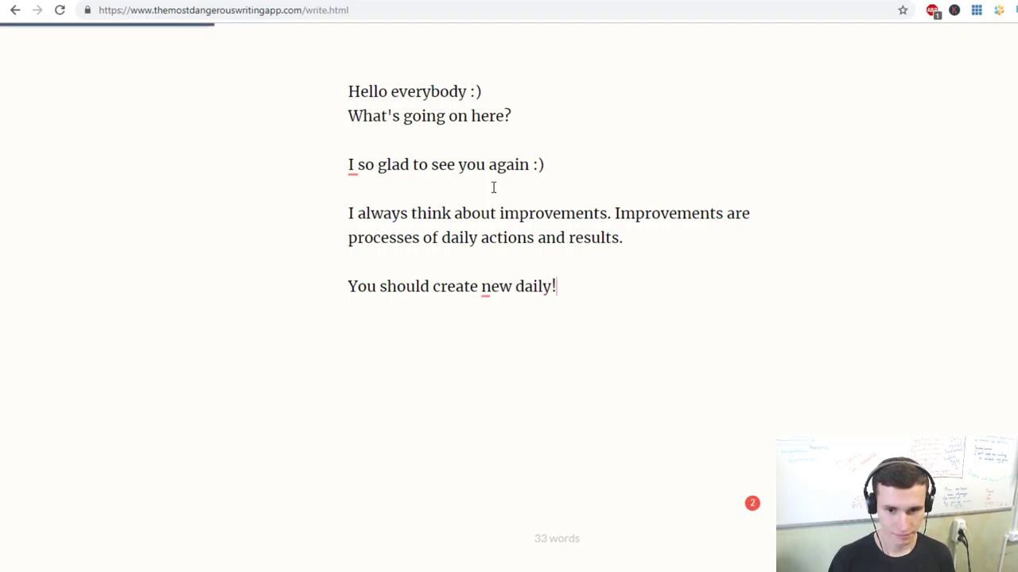
{"action": "key", "text": "BackSpace"}
{"action": "key", "text": "BackSpace"}
{"action": "key", "text": "BackSpace"}
{"action": "key", "text": "BackSpace"}
{"action": "key", "text": "BackSpace"}
{"action": "key", "text": "BackSpace"}
{"action": "key", "text": "BackSpace"}
{"action": "key", "text": "BackSpace"}
{"action": "key", "text": "BackSpace"}
{"action": "key", "text": "BackSpace"}
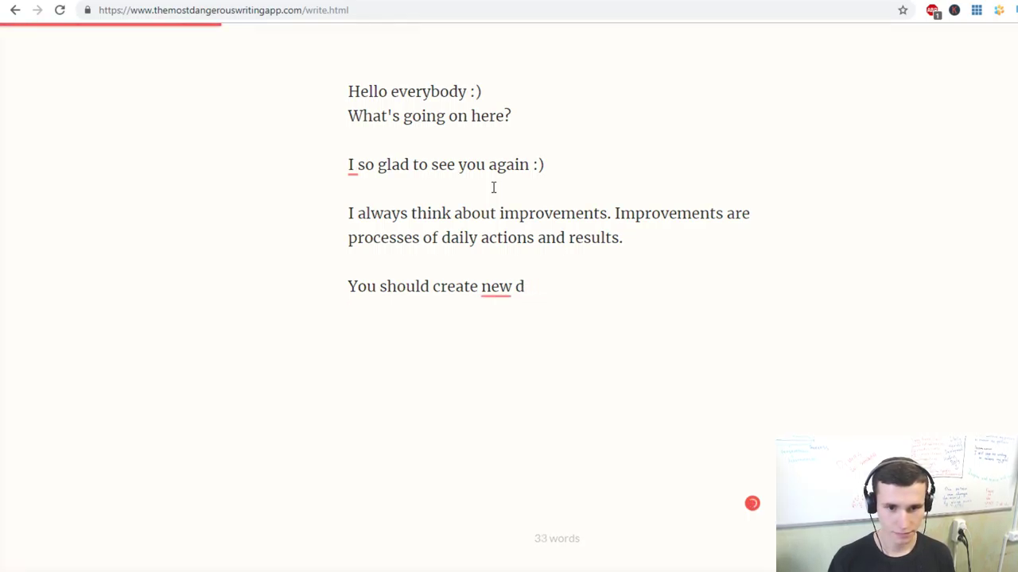
{"action": "type", "text": "a"}
{"action": "type", "text": " new "}
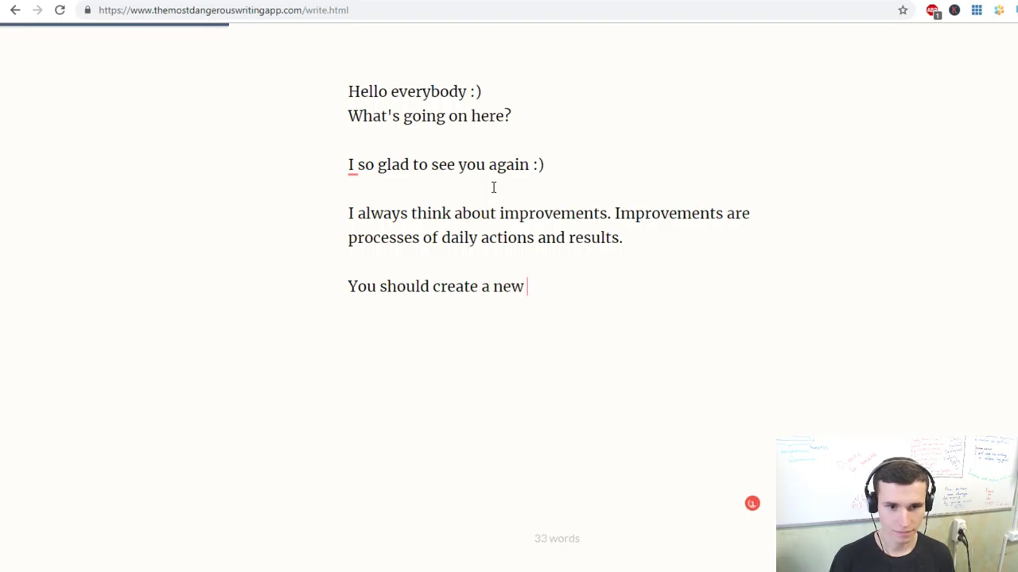
{"action": "type", "text": "daily!"}
{"action": "key", "text": "Return"}
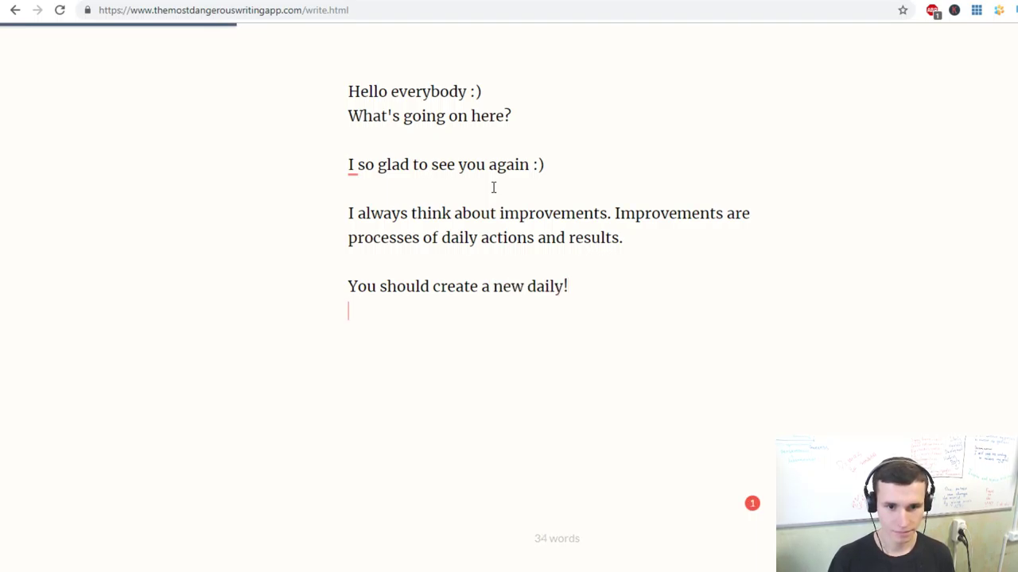
- Add the sentences about being strong and not forgetting your dreams, which make life more ambitious
{"action": "type", "text": "Be strou"}
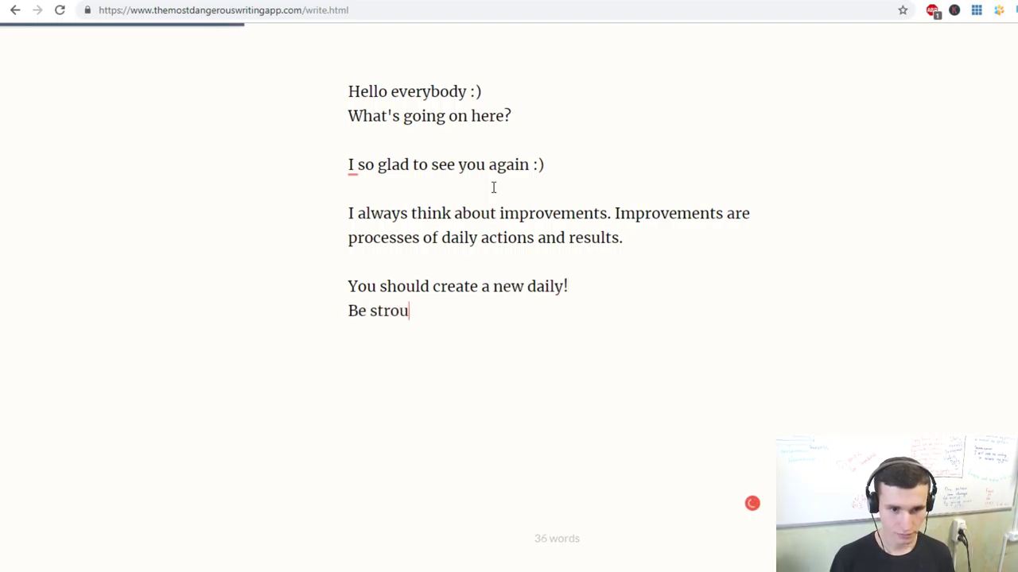
{"action": "key", "text": "BackSpace"}
{"action": "type", "text": "ng. A"}
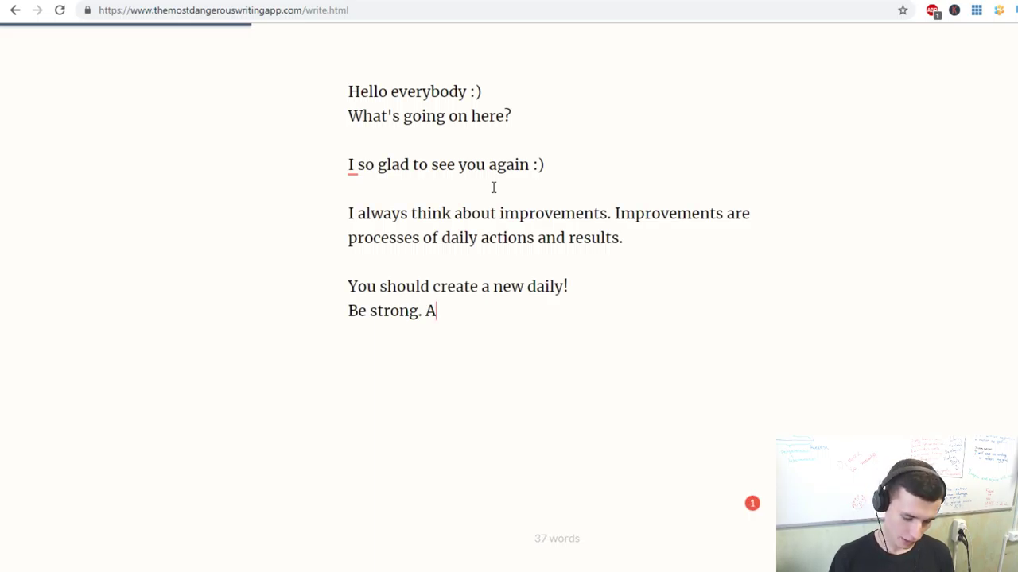
{"action": "type", "text": "nd don't f"}
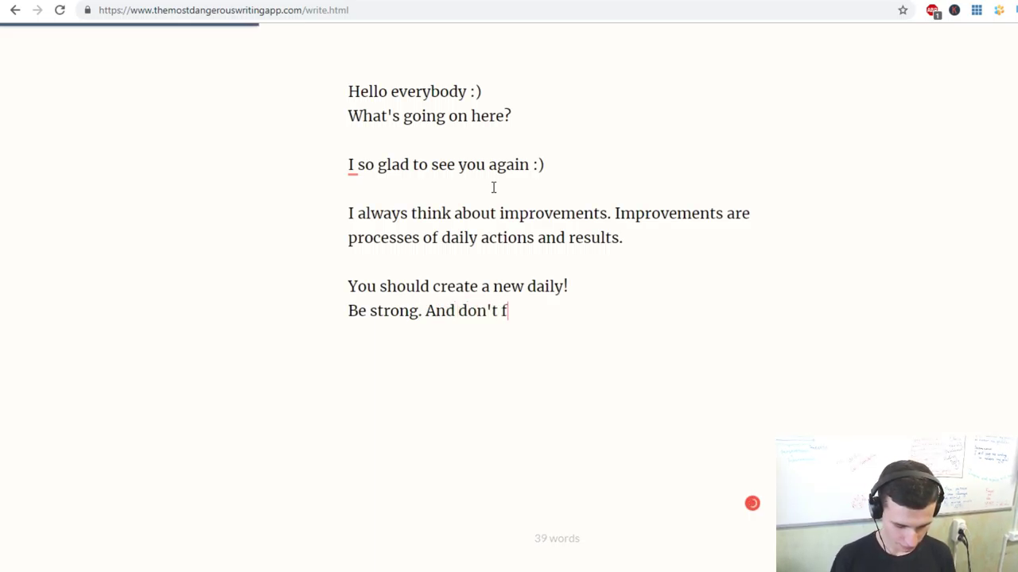
{"action": "type", "text": "orget about your dreams. Y"}
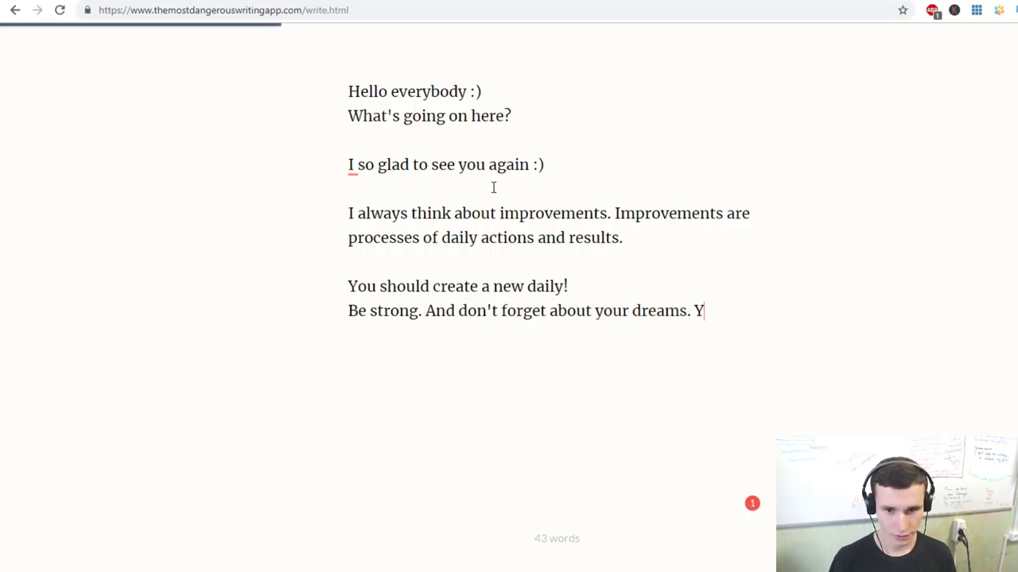
{"action": "type", "text": "our dreams "}
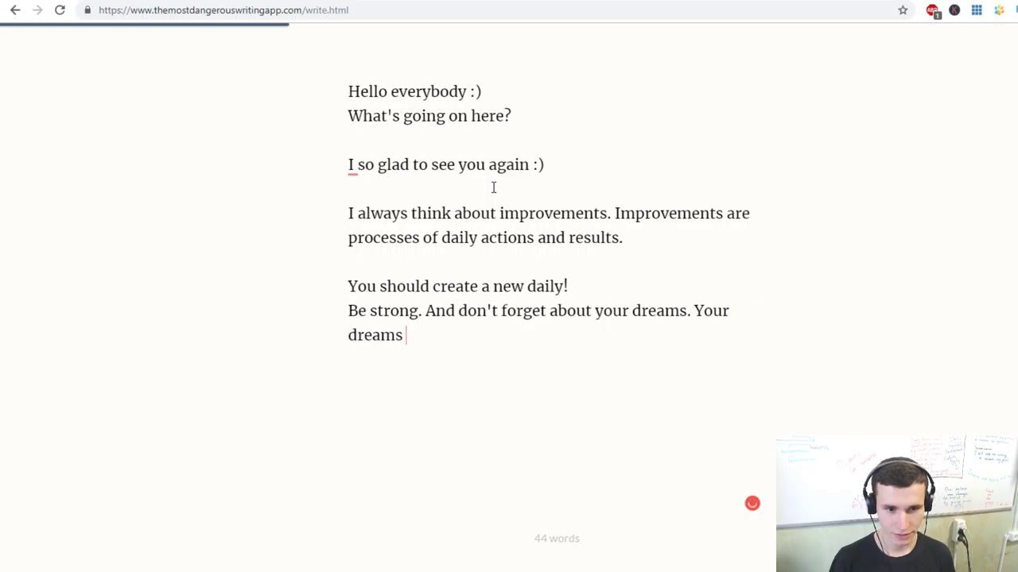
{"action": "type", "text": "make "}
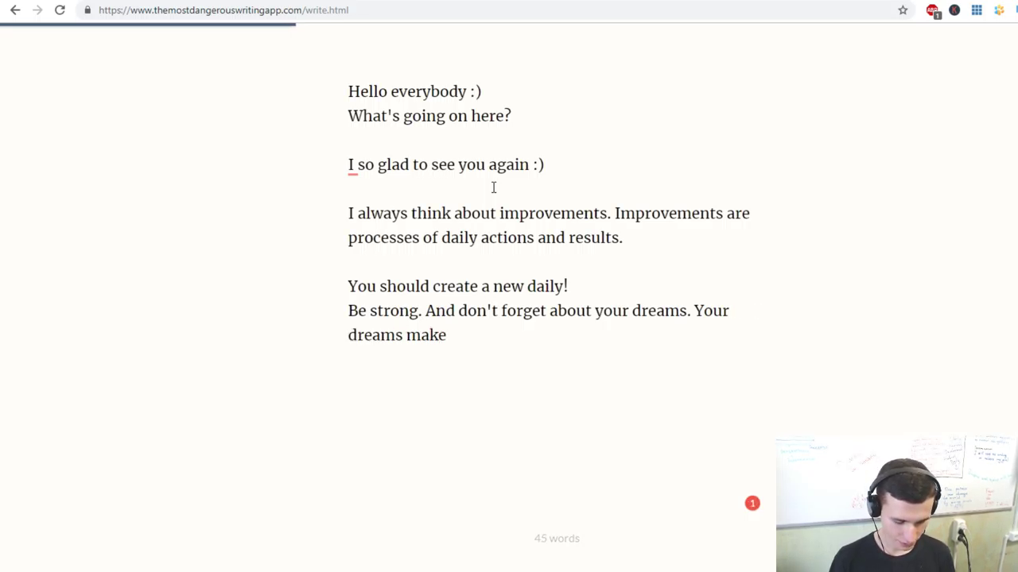
{"action": "type", "text": "your life b"}
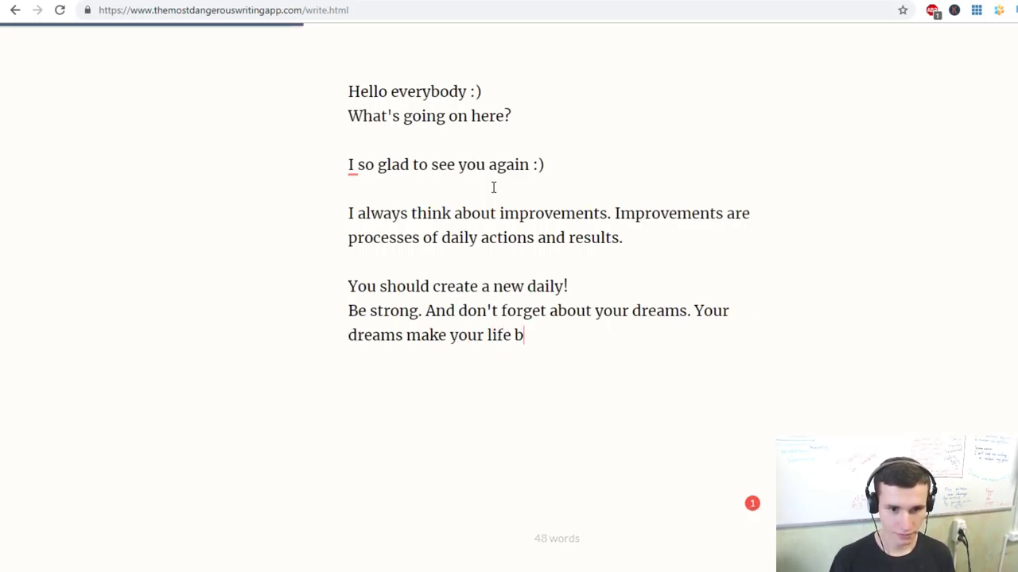
{"action": "type", "text": " more b"}
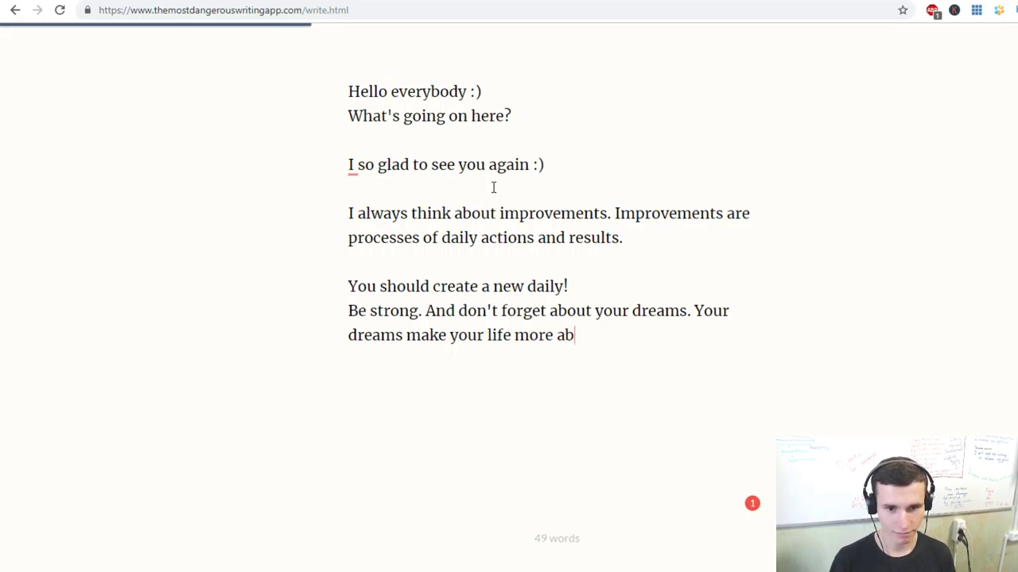
{"action": "key", "text": "BackSpace"}
{"action": "type", "text": "mbicious"}
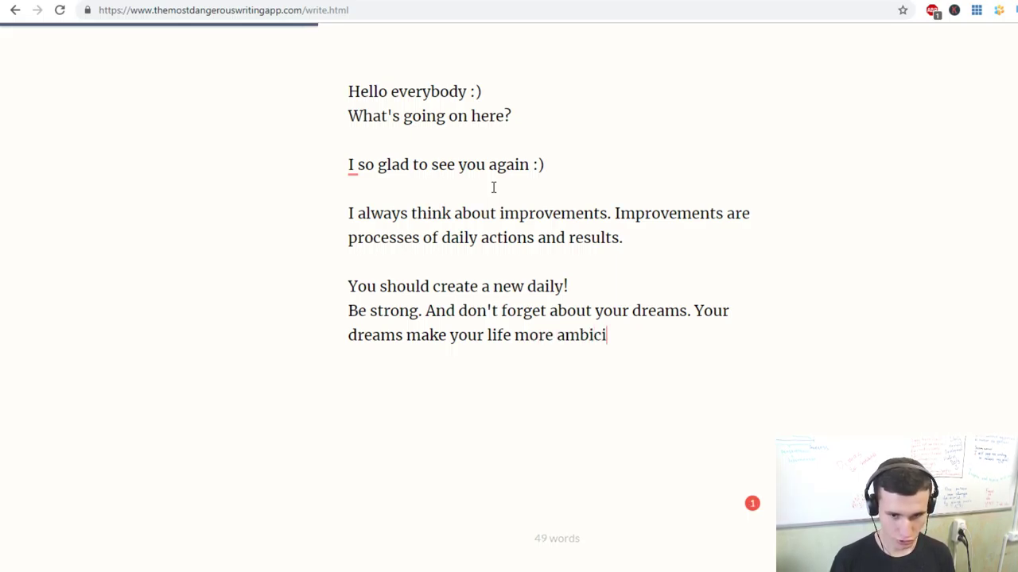
{"action": "key", "text": "BackSpace"}
{"action": "key", "text": "BackSpace"}
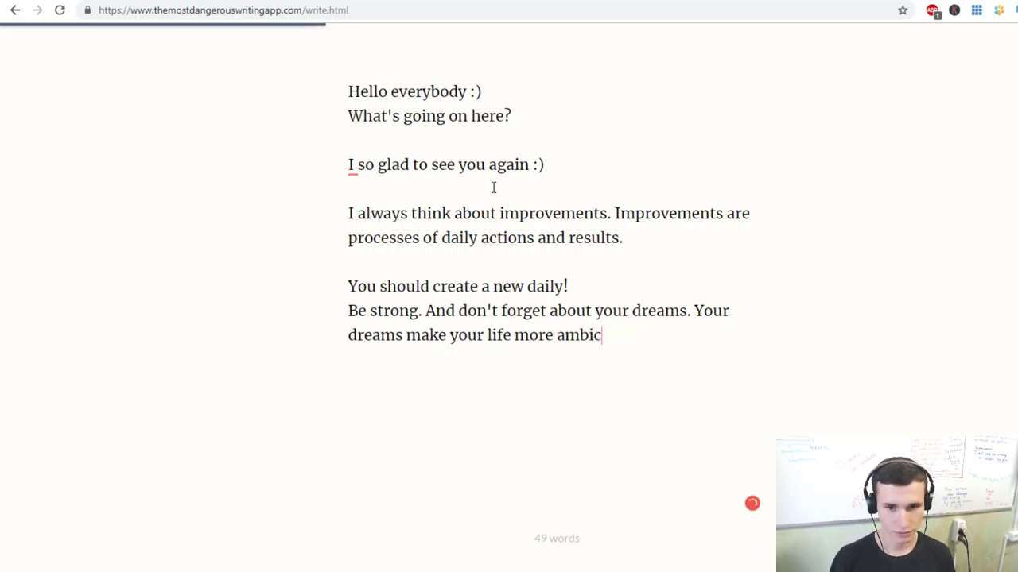
{"action": "key", "text": "BackSpace"}
{"action": "type", "text": "sious"}
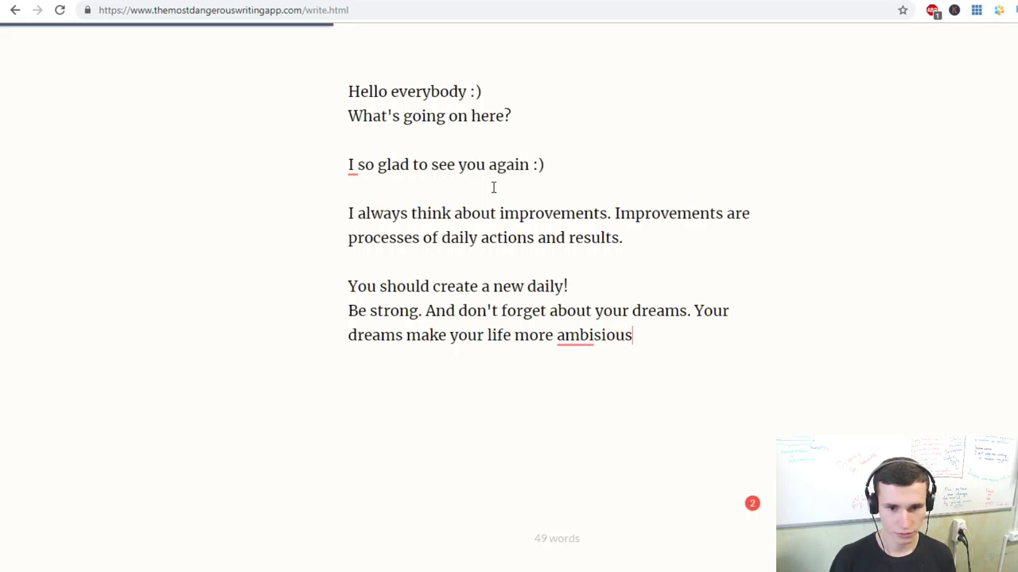
{"action": "type", "text": "."}
{"action": "key", "text": "Return"}
- Type 'I don't know how to write this word correctly :)'
{"action": "type", "text": "d"}
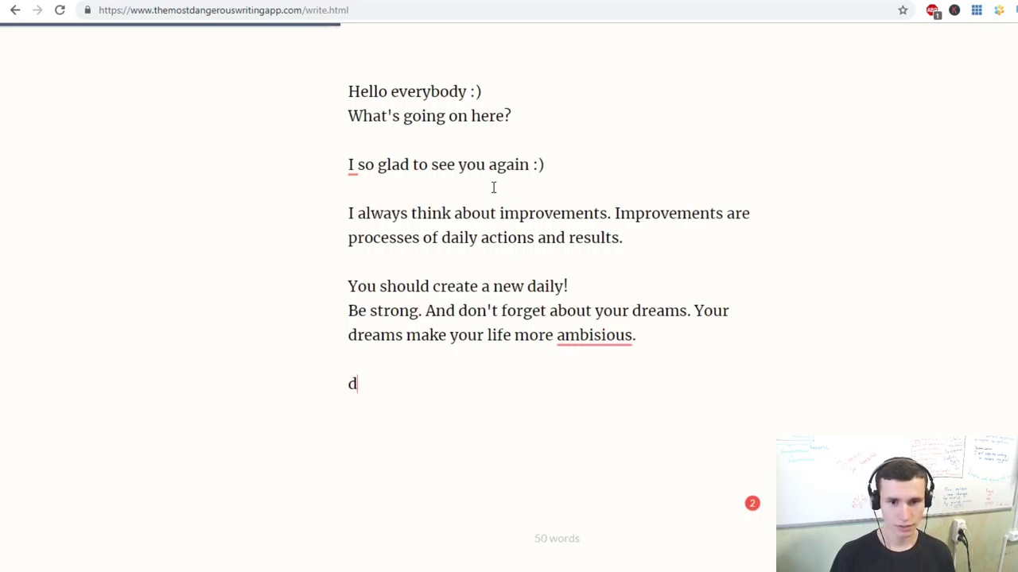
{"action": "key", "text": "BackSpace"}
{"action": "type", "text": "I"}
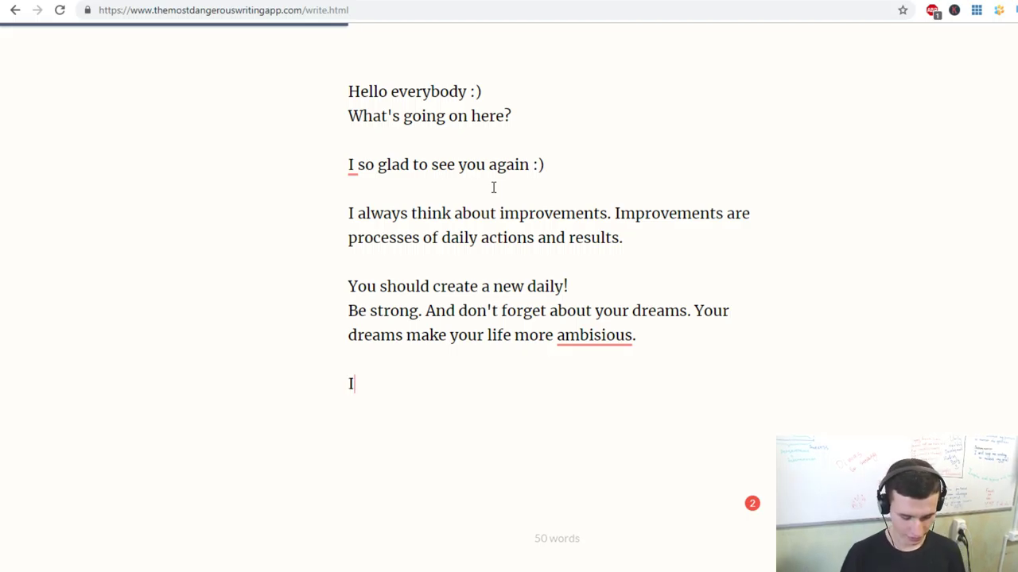
{"action": "type", "text": " don't kmn"}
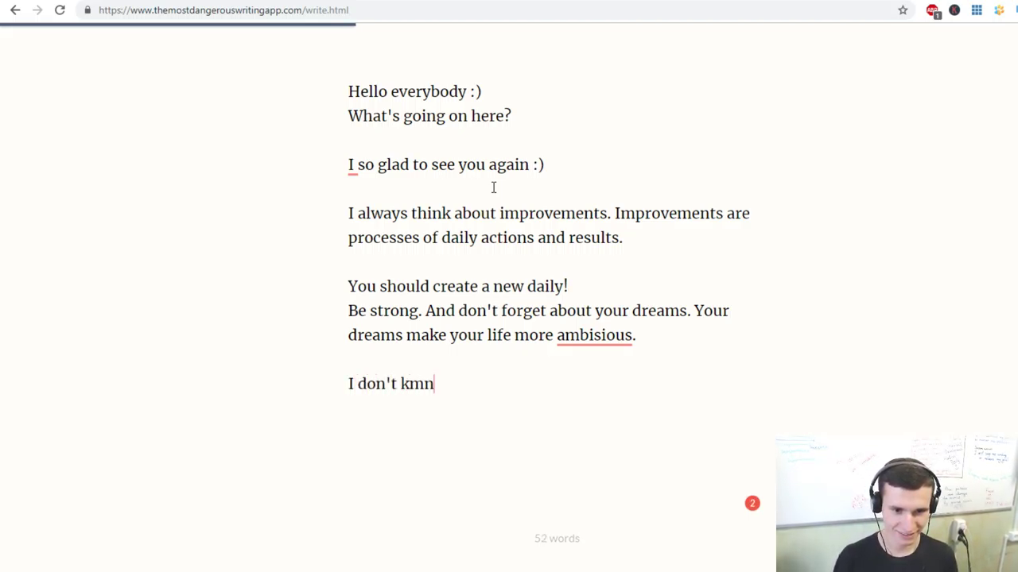
{"action": "type", "text": "mpw"}
{"action": "key", "text": "BackSpace"}
{"action": "key", "text": "BackSpace"}
{"action": "key", "text": "BackSpace"}
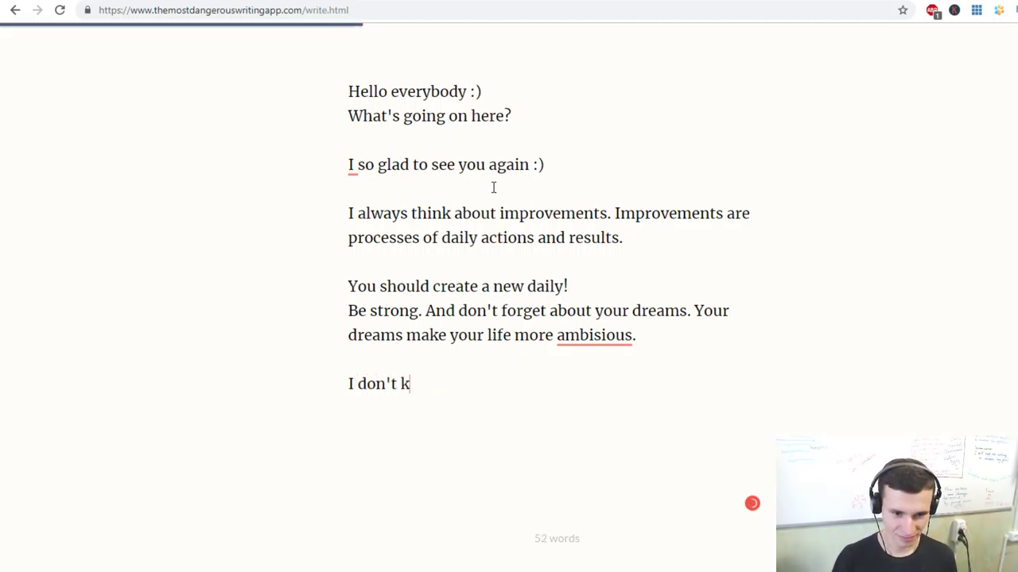
{"action": "type", "text": "now how "}
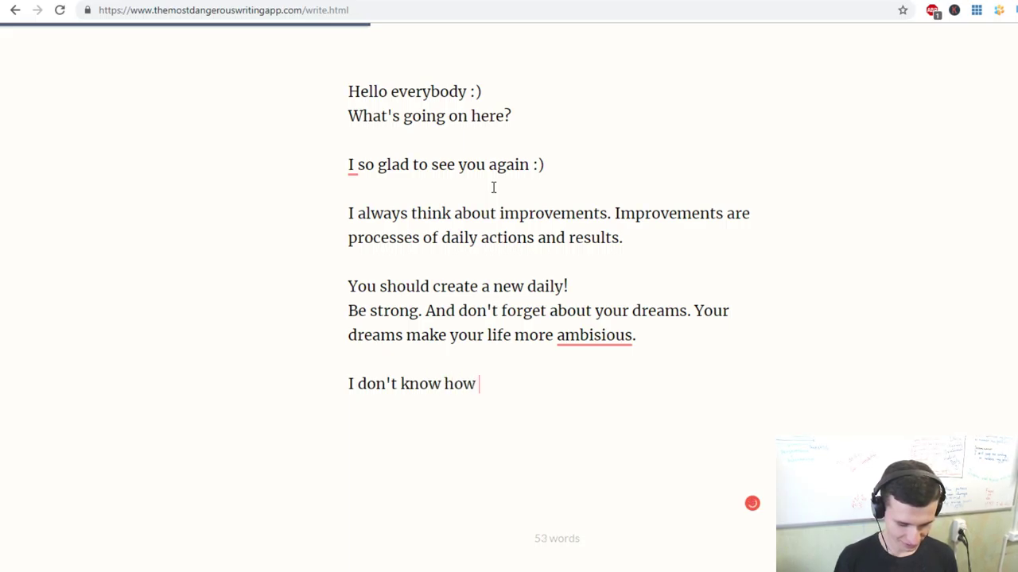
{"action": "type", "text": "to write thi"}
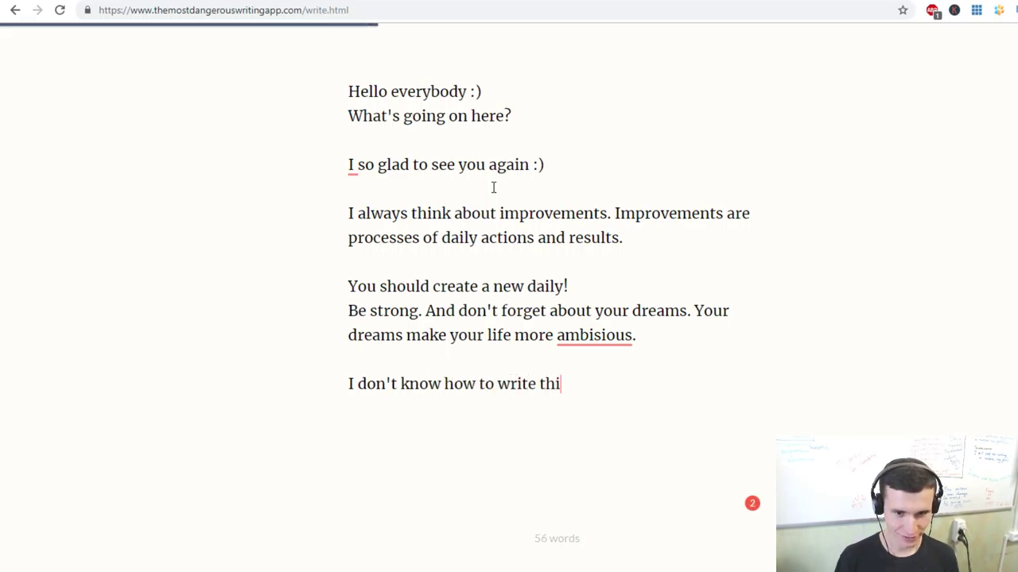
{"action": "type", "text": "s word"}
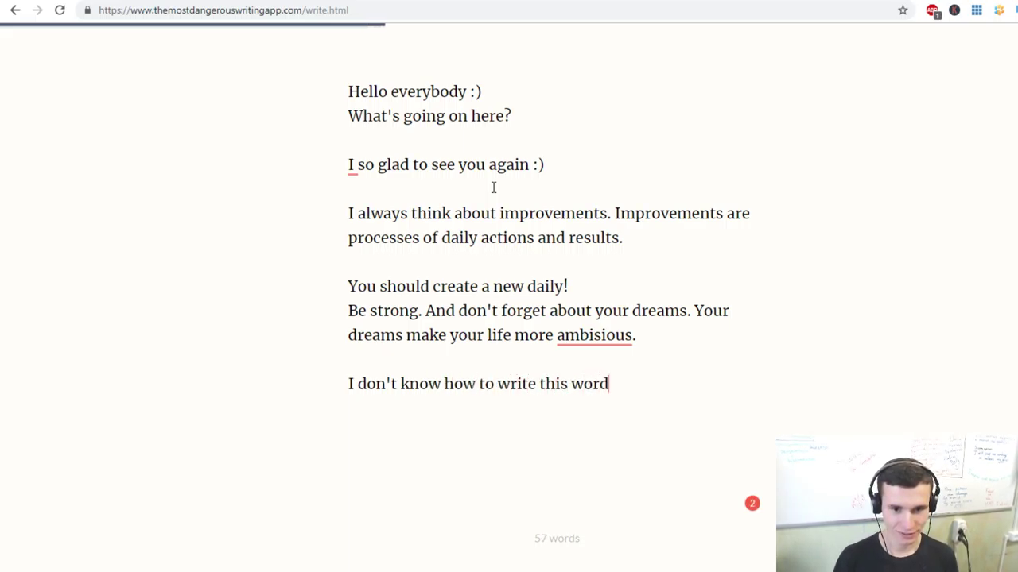
{"action": "type", "text": " correc"}
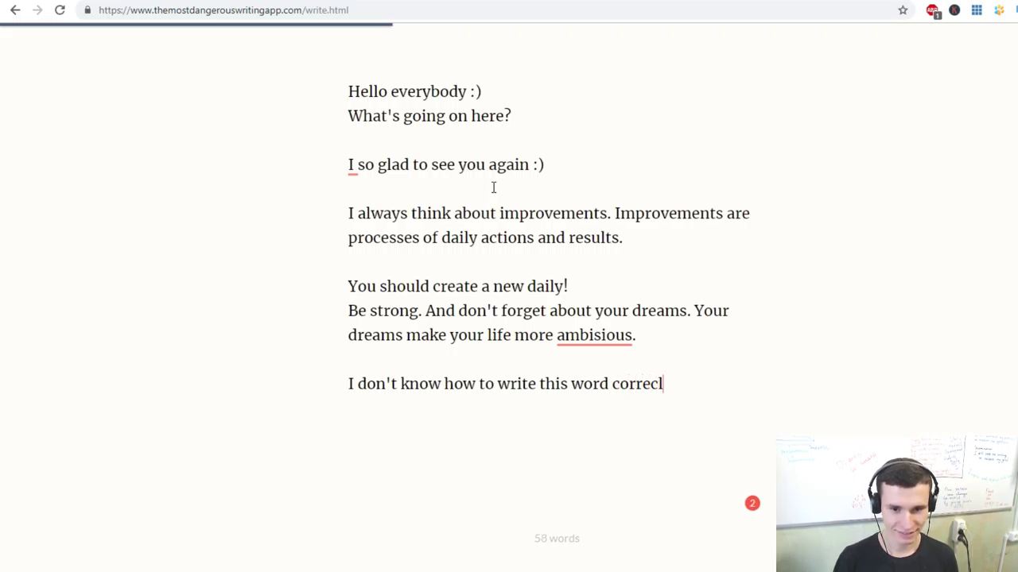
{"action": "type", "text": "tly :)"}
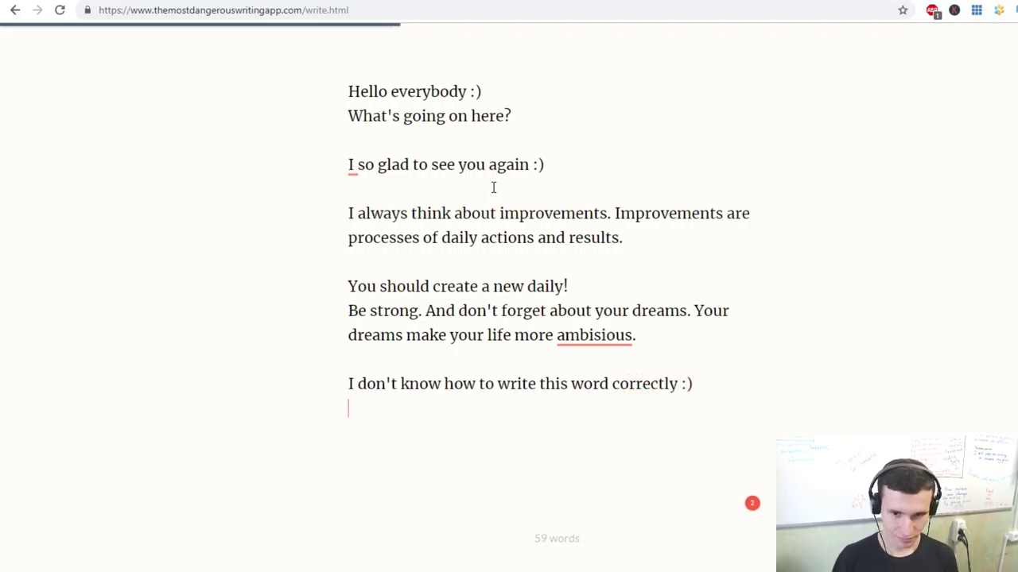
- Add the paragraph 'By the way, you can improve your vision too. With simple actions.'
{"action": "key", "text": "Return"}
{"action": "key", "text": "Return"}
{"action": "type", "text": "Byt he way"}
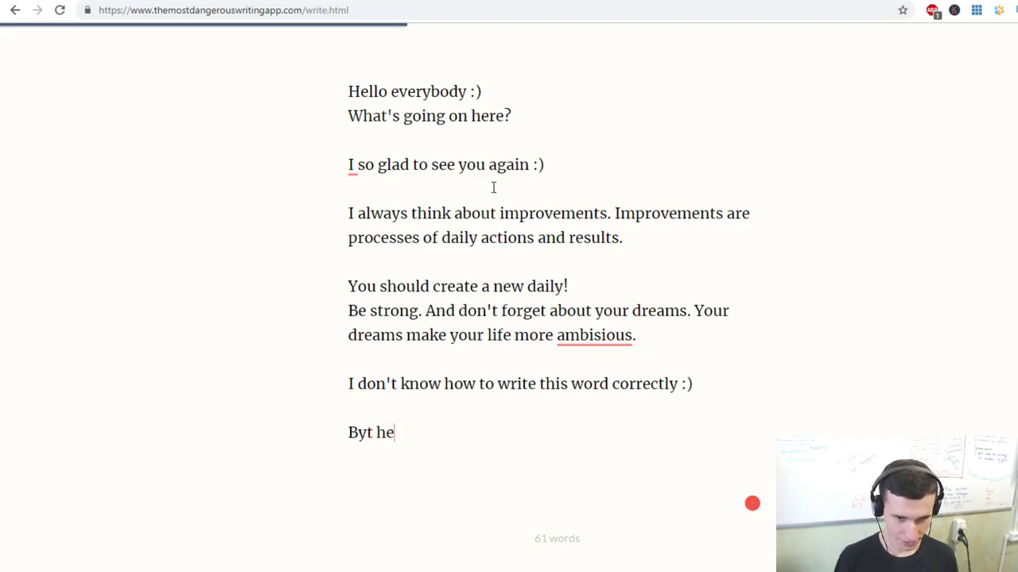
{"action": "key", "text": "BackSpace"}
{"action": "key", "text": "BackSpace"}
{"action": "key", "text": "BackSpace"}
{"action": "key", "text": "BackSpace"}
{"action": "key", "text": "BackSpace"}
{"action": "key", "text": "BackSpace"}
{"action": "key", "text": "BackSpace"}
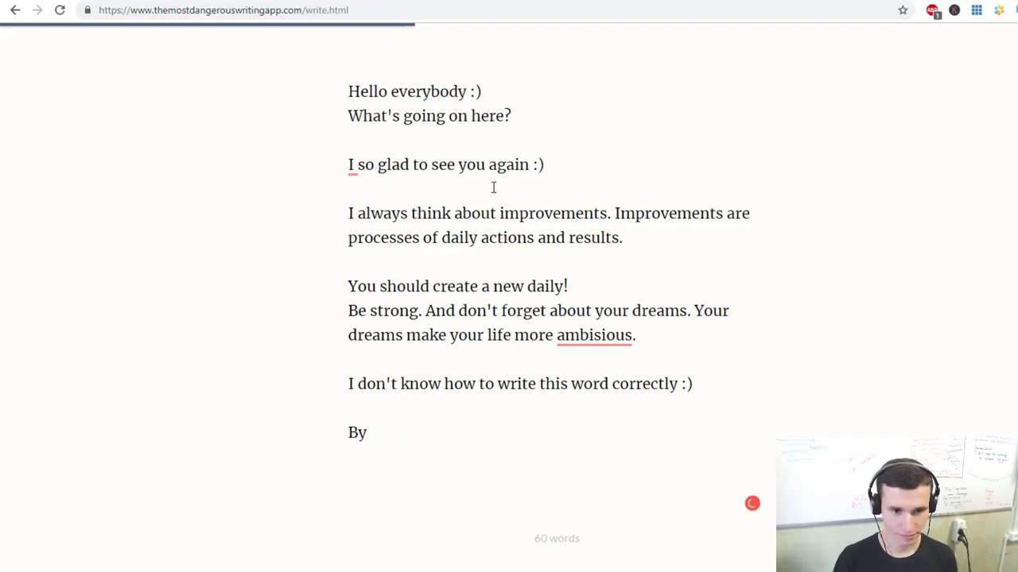
{"action": "type", "text": "the way"}
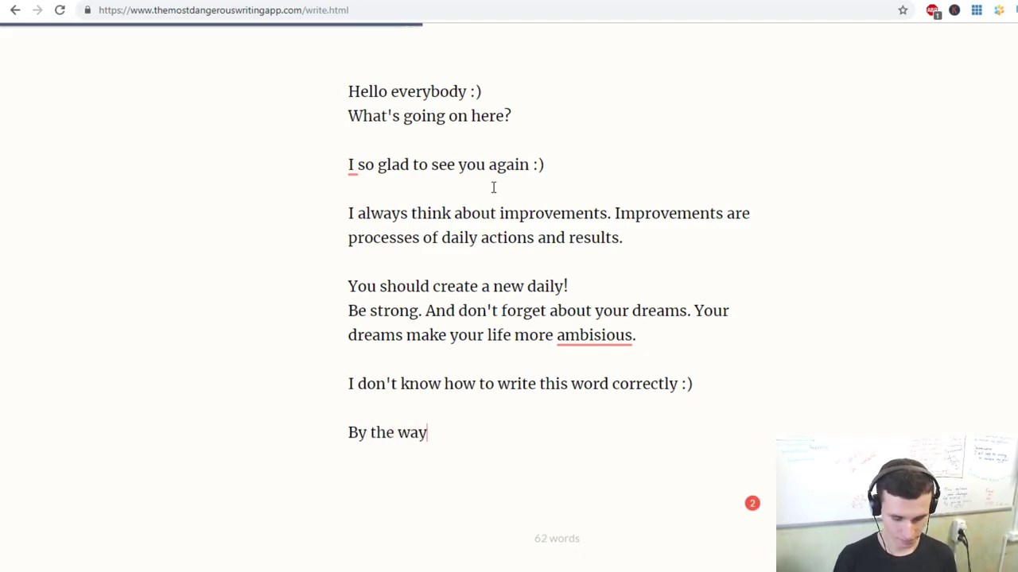
{"action": "type", "text": ", you can "}
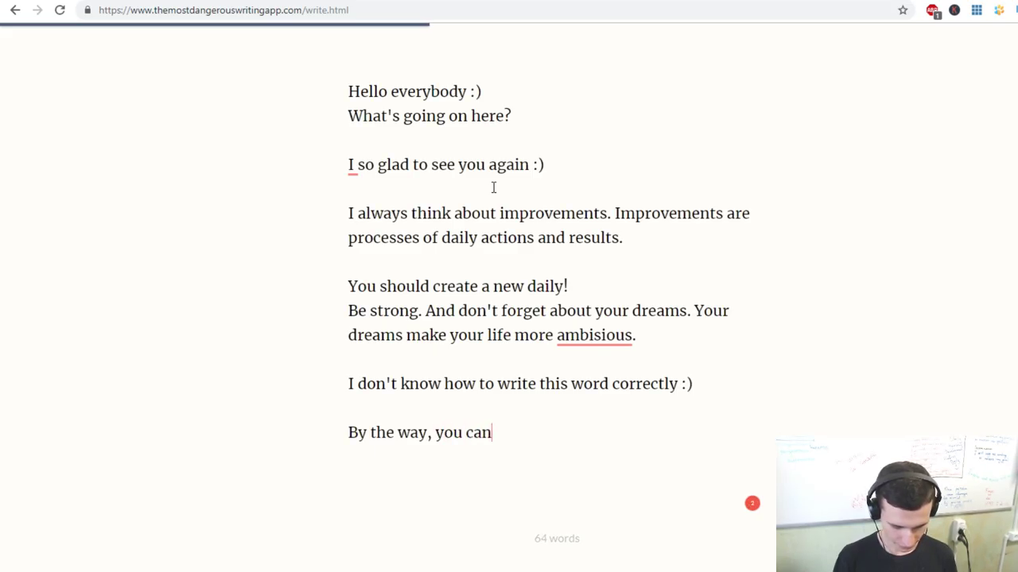
{"action": "type", "text": "improve "}
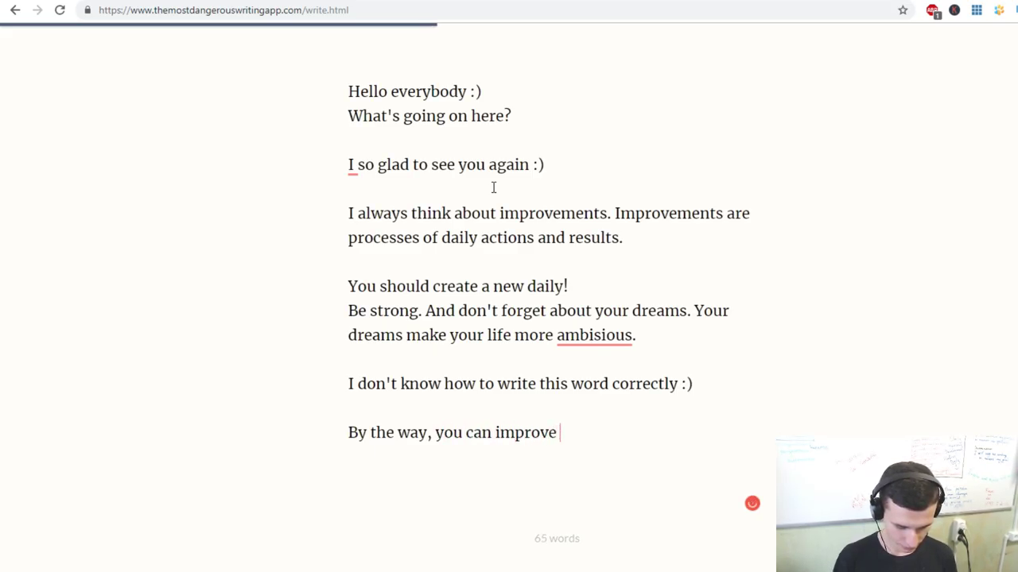
{"action": "type", "text": "your "}
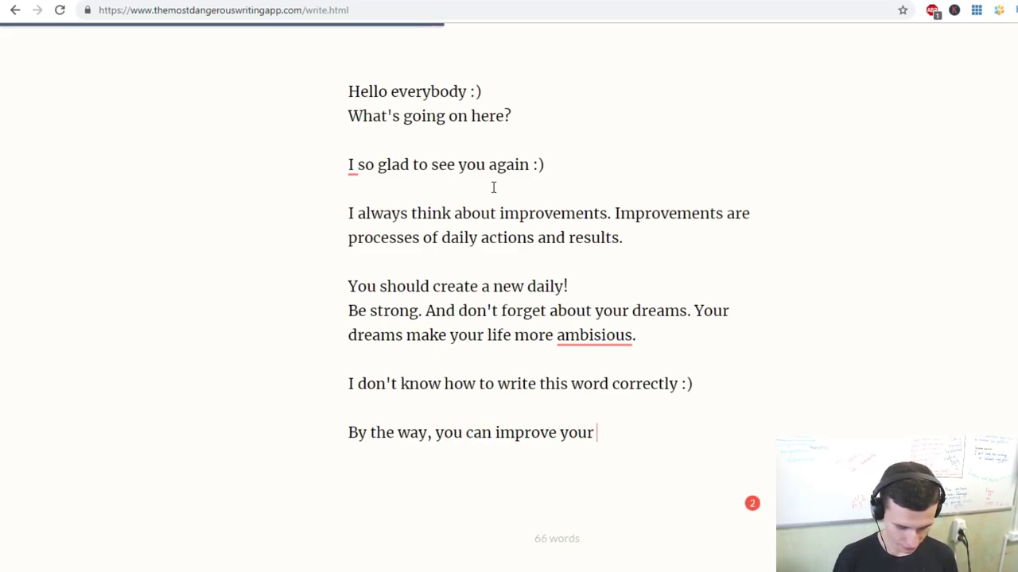
{"action": "type", "text": "vision "}
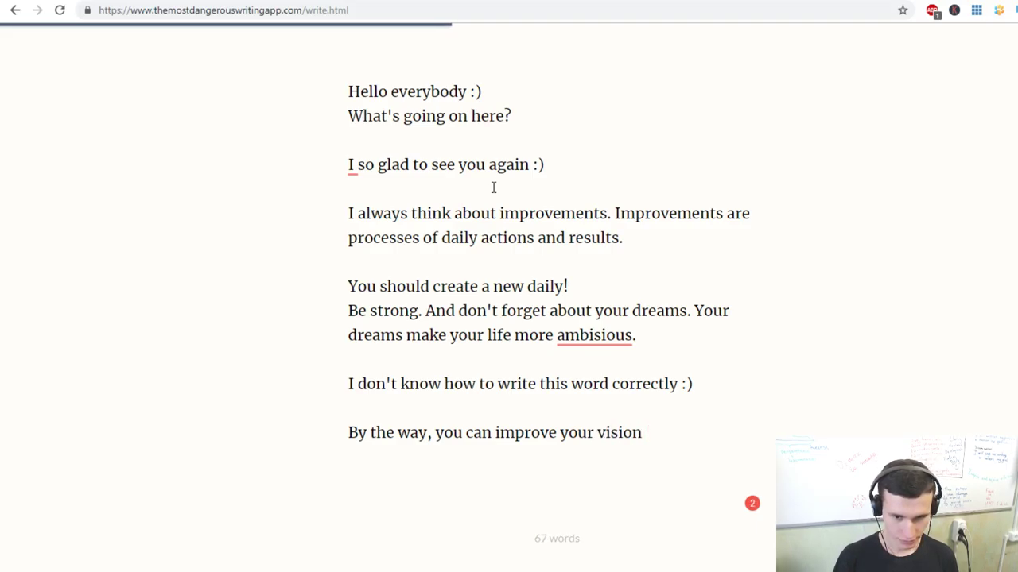
{"action": "type", "text": "dail"}
{"action": "key", "text": "BackSpace"}
{"action": "key", "text": "BackSpace"}
{"action": "key", "text": "BackSpace"}
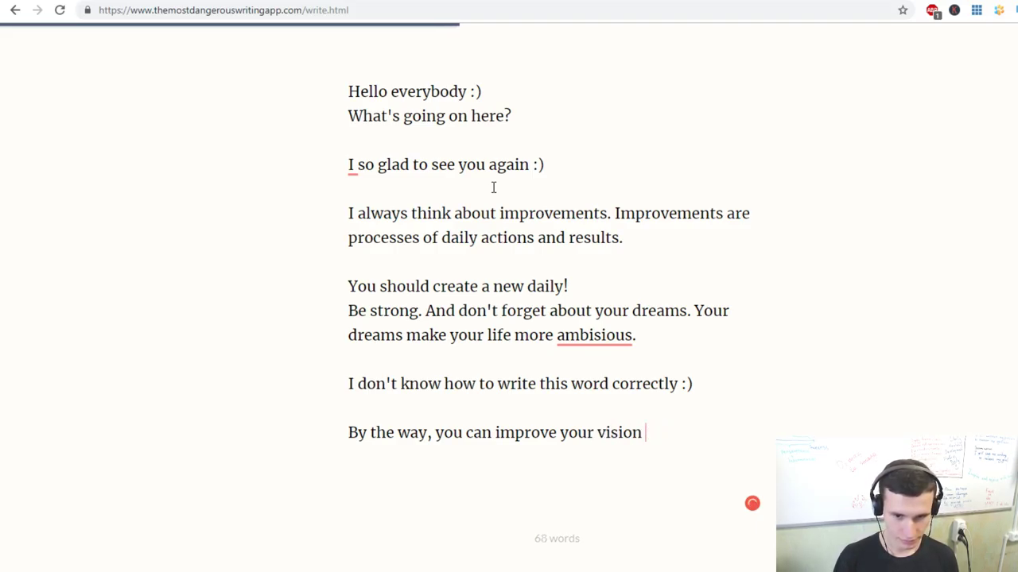
{"action": "type", "text": "too"}
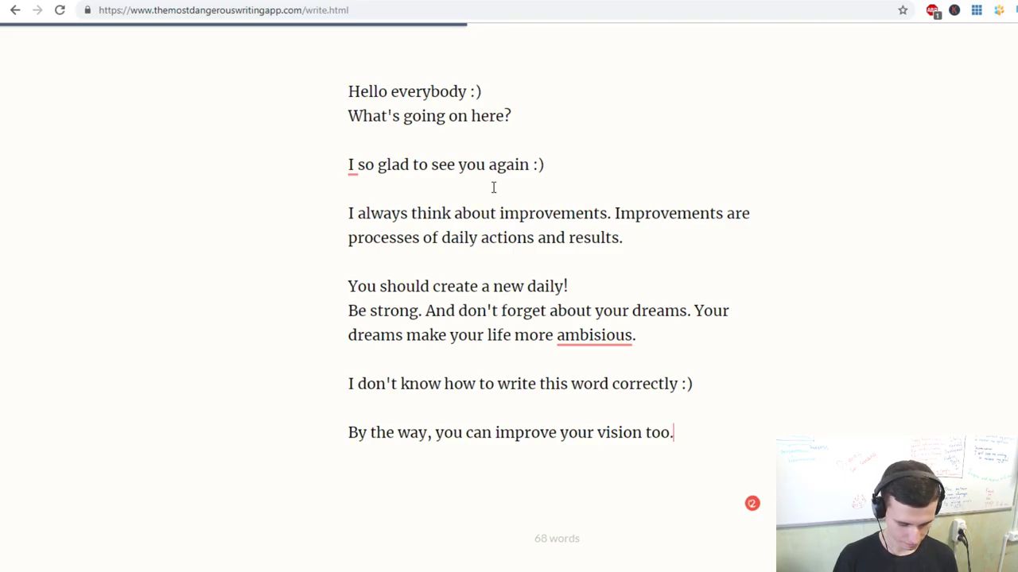
{"action": "type", "text": ". With sim"}
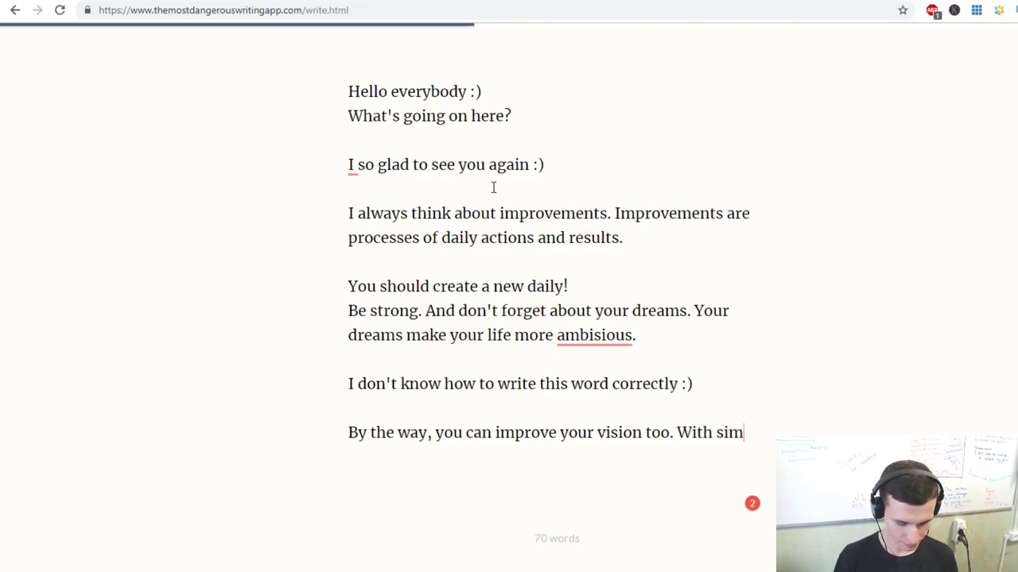
{"action": "type", "text": "ple actions"}
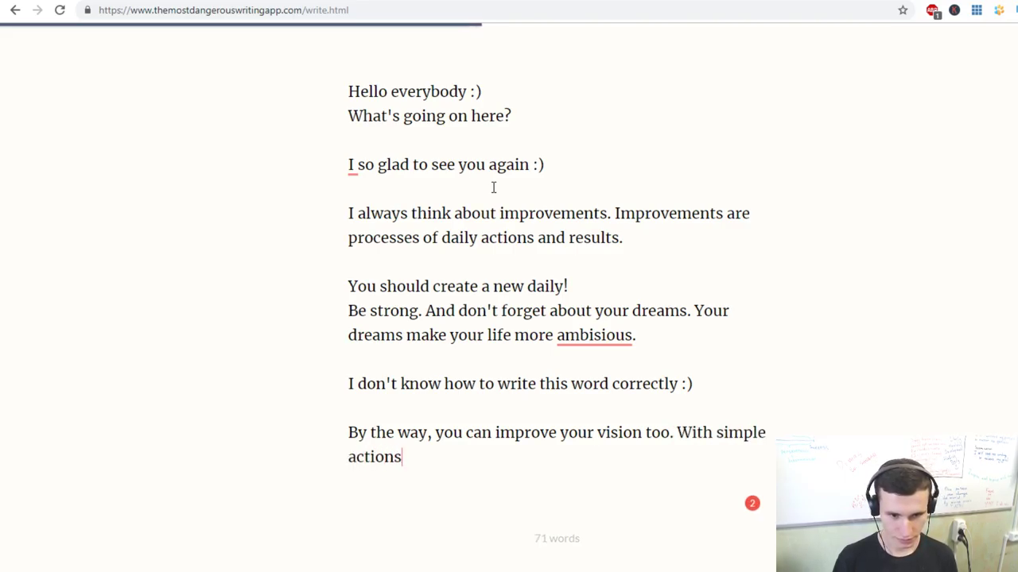
{"action": "type", "text": "."}
- Start a new line reading 'Need only to do these movements:'
{"action": "key", "text": "Return"}
{"action": "type", "text": "Ne"}
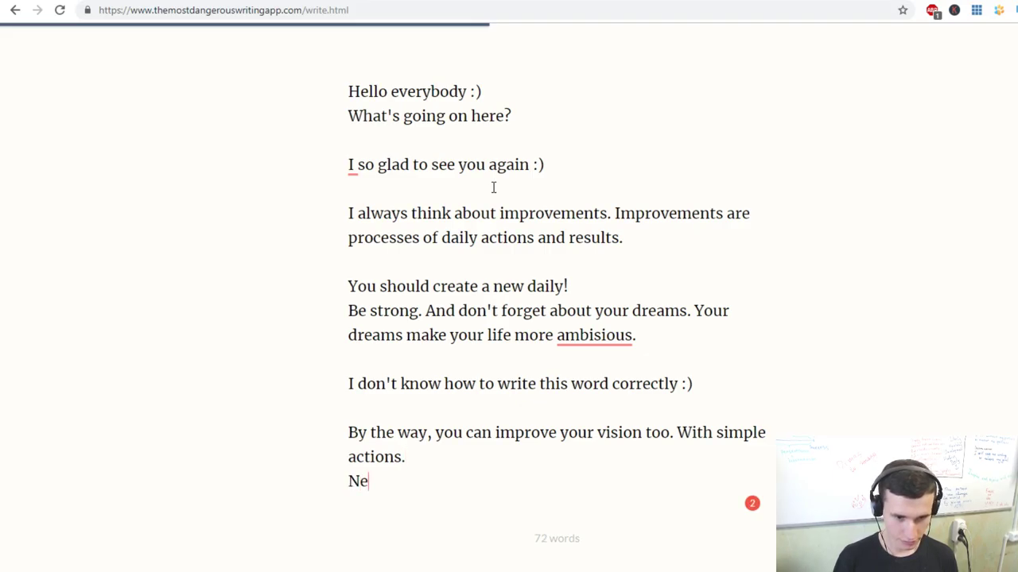
{"action": "type", "text": "ed only"}
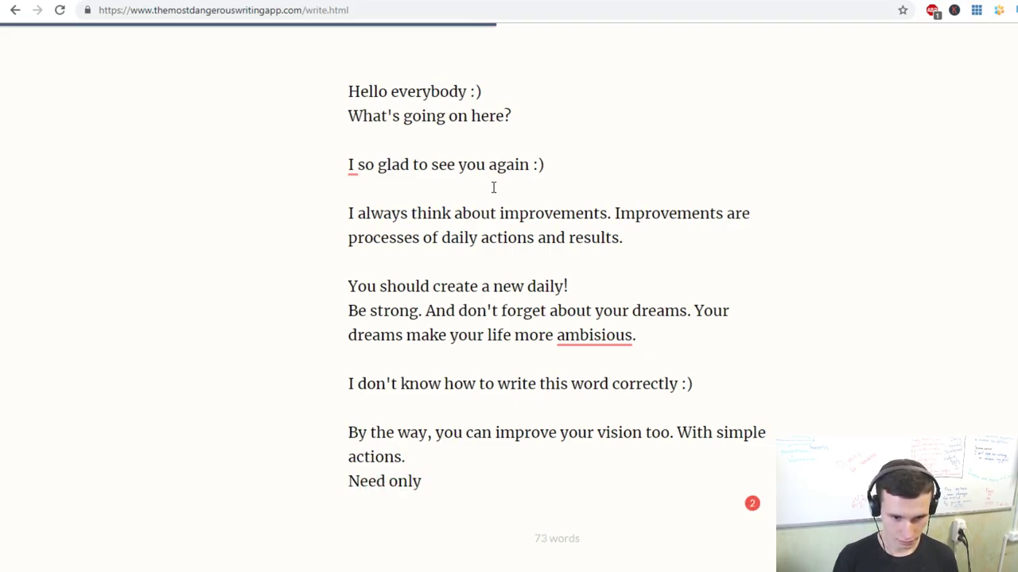
{"action": "type", "text": " to do th"}
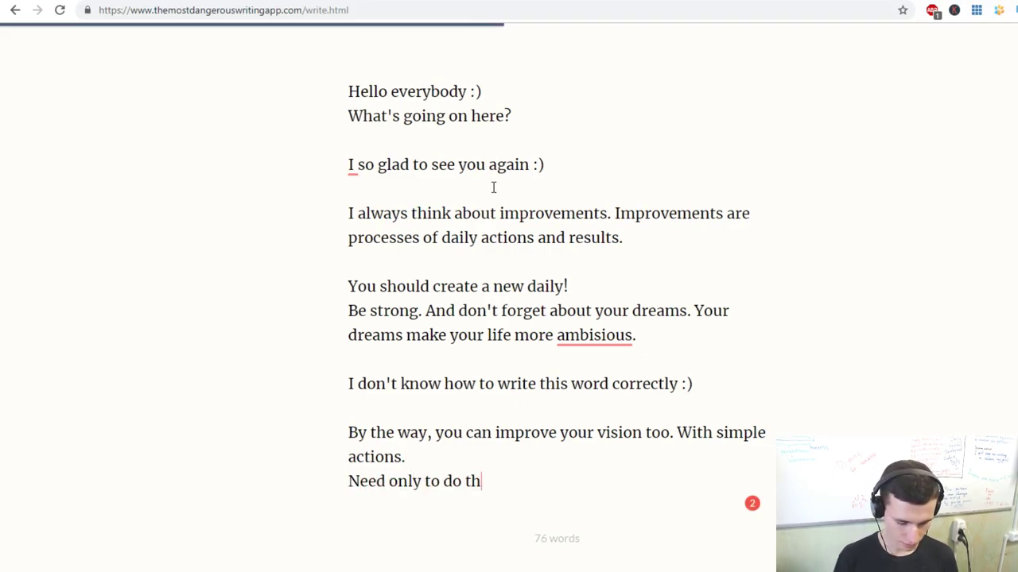
{"action": "type", "text": "is"}
{"action": "key", "text": "BackSpace"}
{"action": "key", "text": "BackSpace"}
{"action": "type", "text": "ese m"}
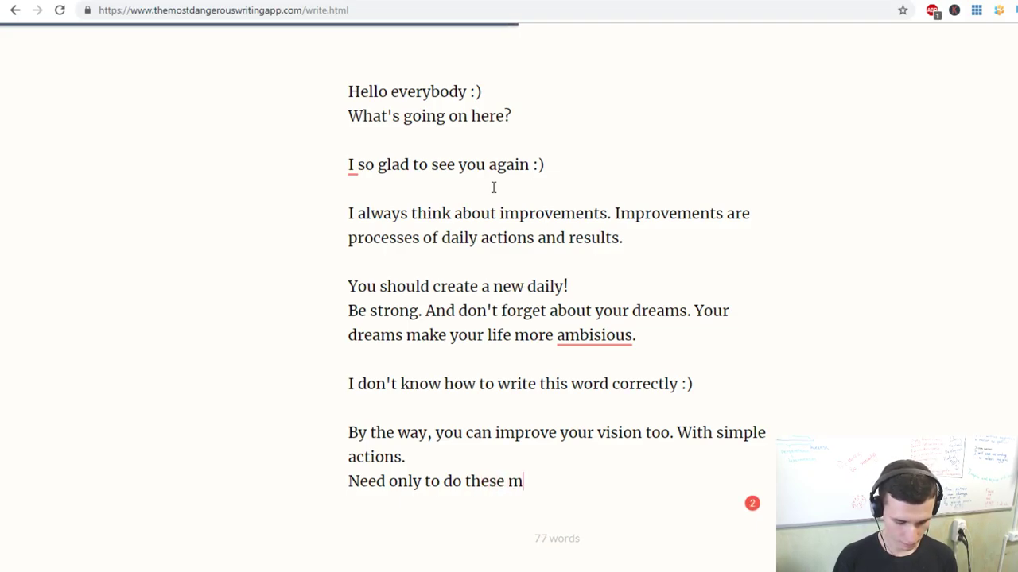
{"action": "type", "text": "ovements"}
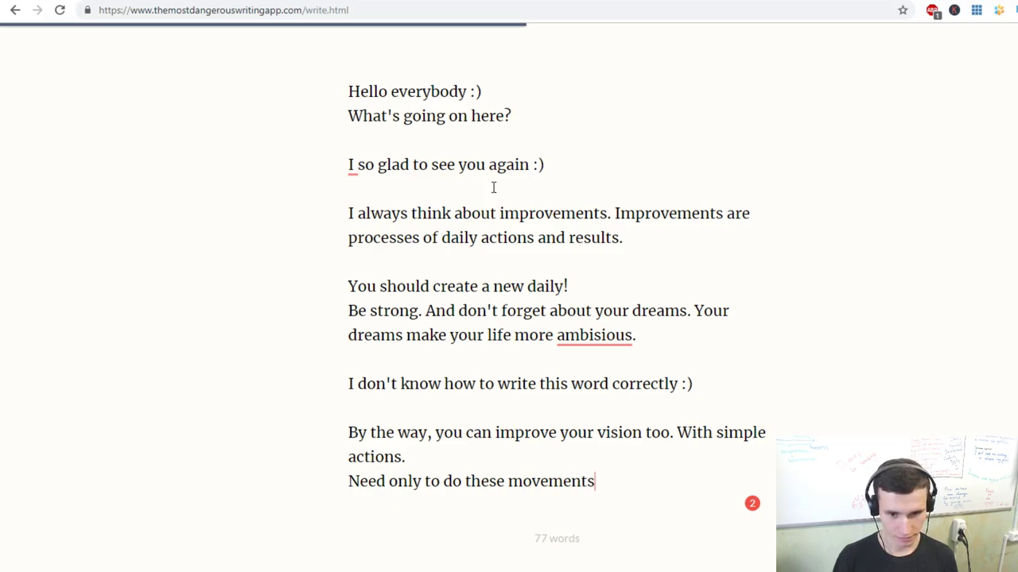
{"action": "type", "text": ":"}
- Begin the numbered list with '1. Think positive' and '2. Be grateful'
{"action": "key", "text": "Return"}
{"action": "type", "text": "1. e"}
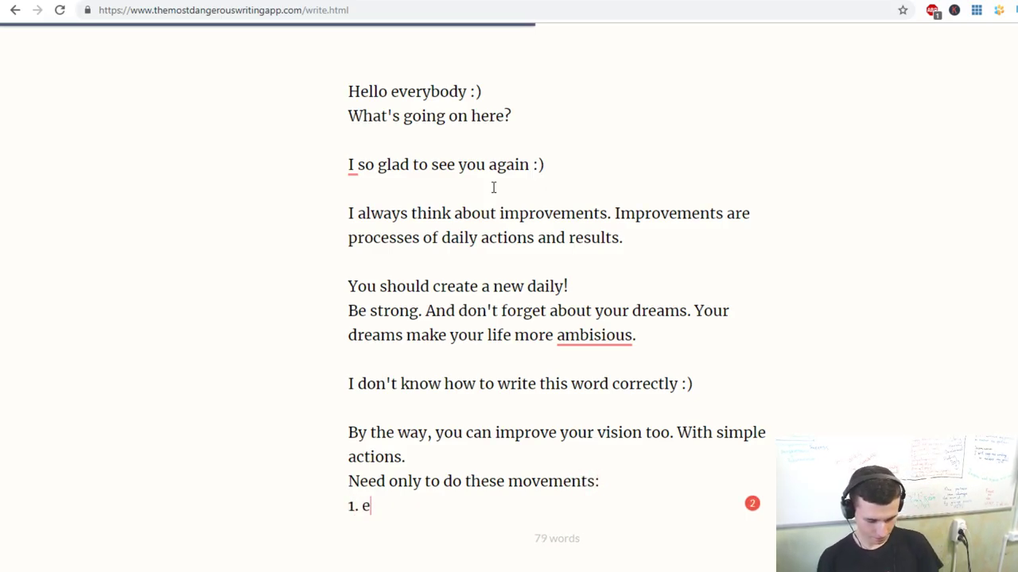
{"action": "key", "text": "BackSpace"}
{"action": "type", "text": "Thi"}
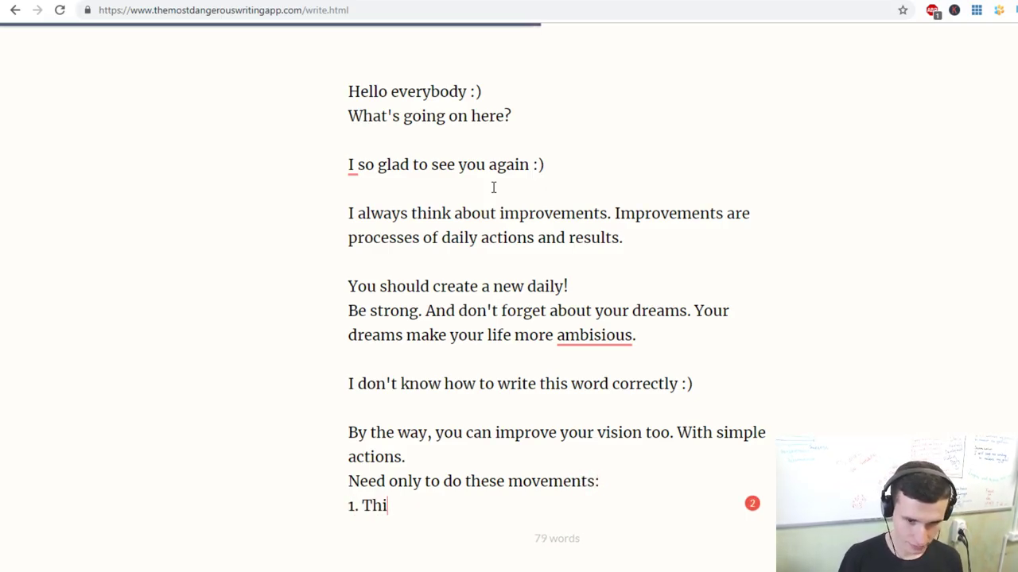
{"action": "type", "text": "nk pos"}
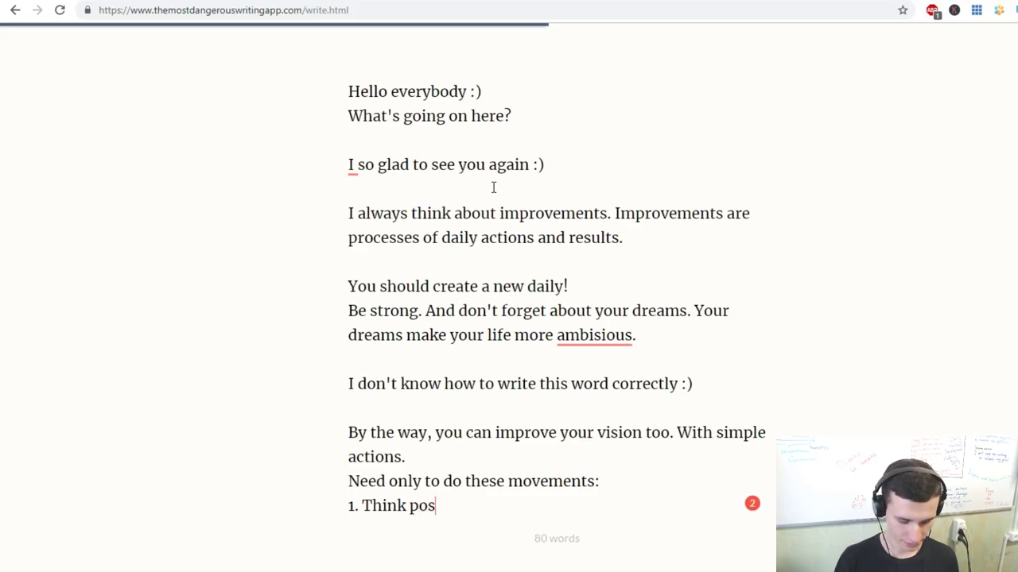
{"action": "type", "text": "iti"}
{"action": "key", "text": "BackSpace"}
{"action": "key", "text": "BackSpace"}
{"action": "type", "text": "itive"}
{"action": "key", "text": "Return"}
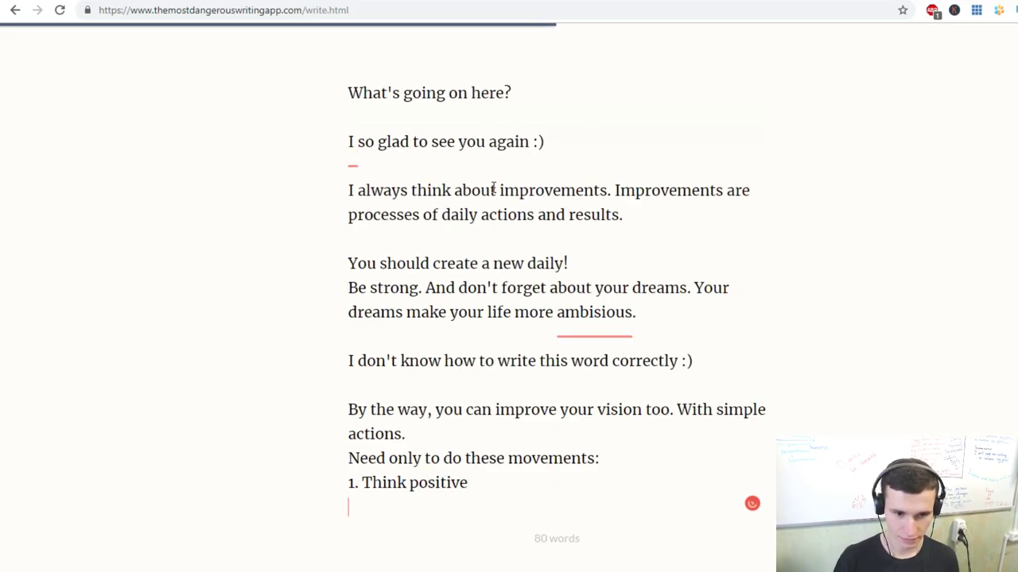
{"action": "type", "text": "2. "}
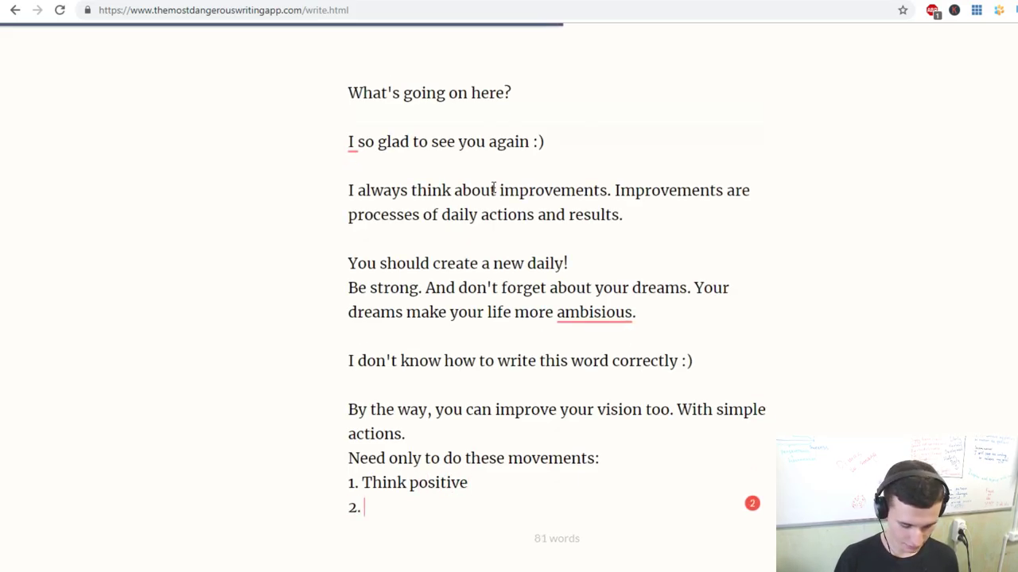
{"action": "type", "text": "Be grateful"}
- Add items '3. Improve yourself daily', '4. Improve your mindset' and '5. Increase your opportunities'
{"action": "key", "text": "Return"}
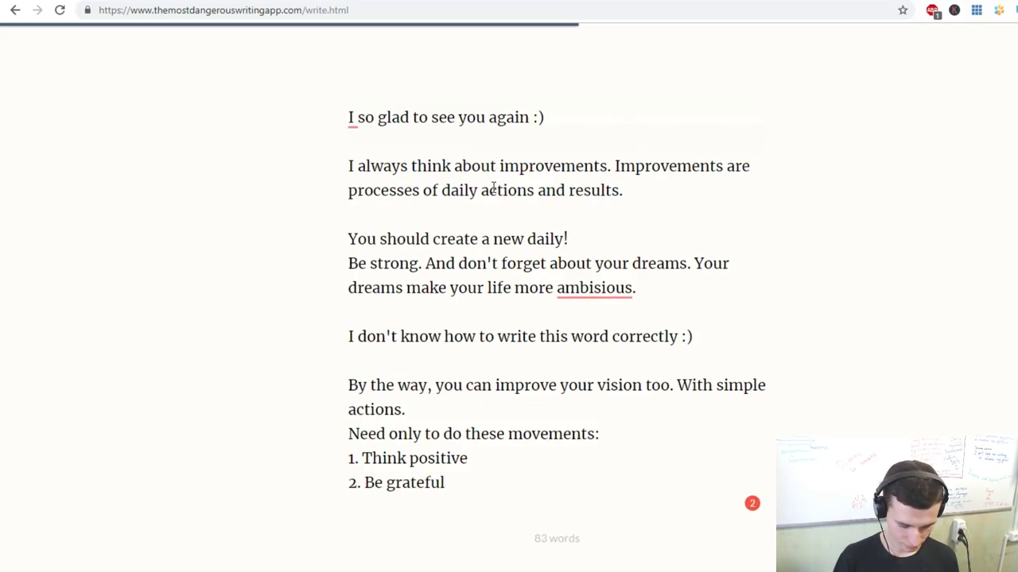
{"action": "type", "text": "3. Impr"}
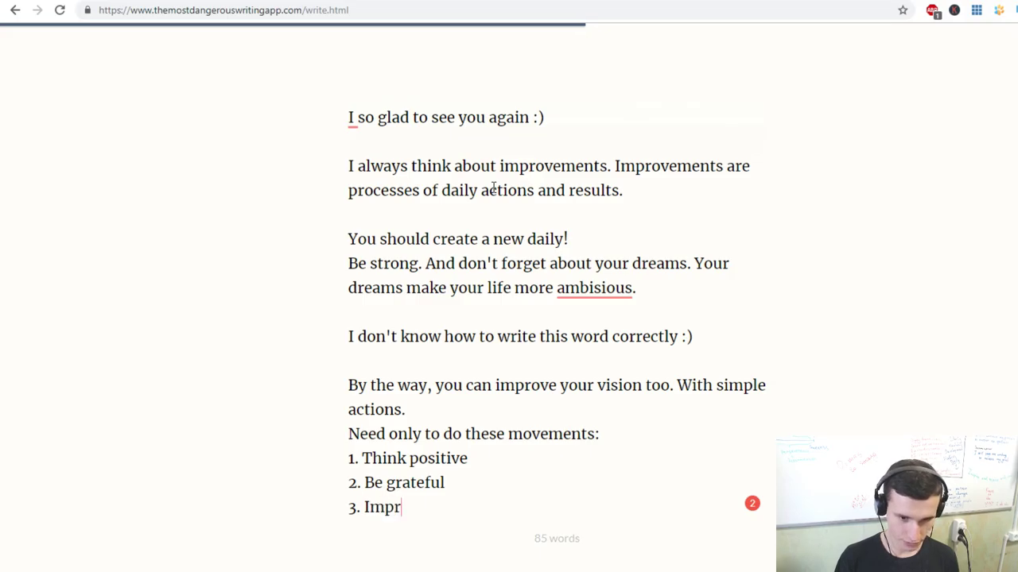
{"action": "type", "text": "ove yourself"}
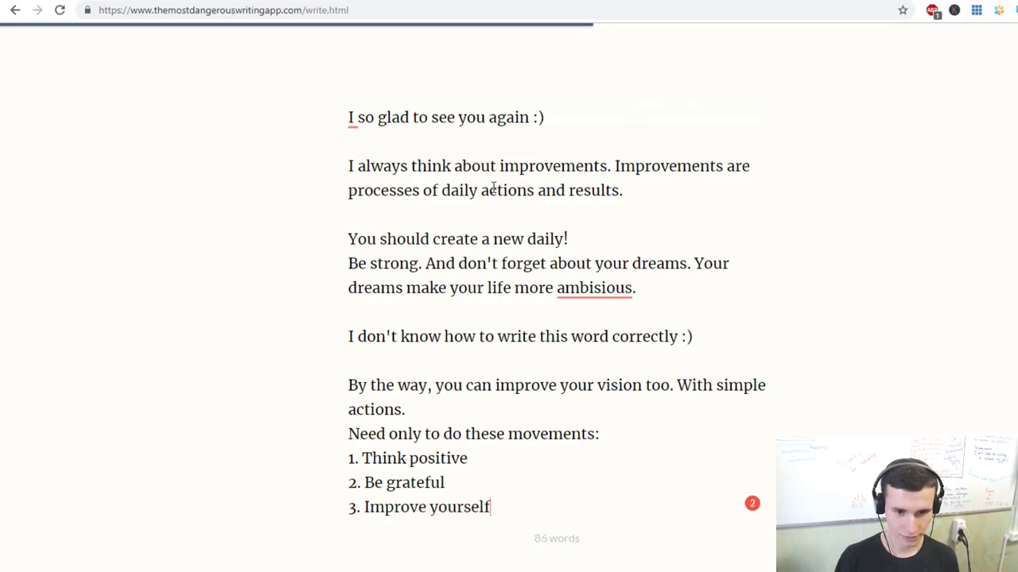
{"action": "type", "text": " daily"}
{"action": "key", "text": "Return"}
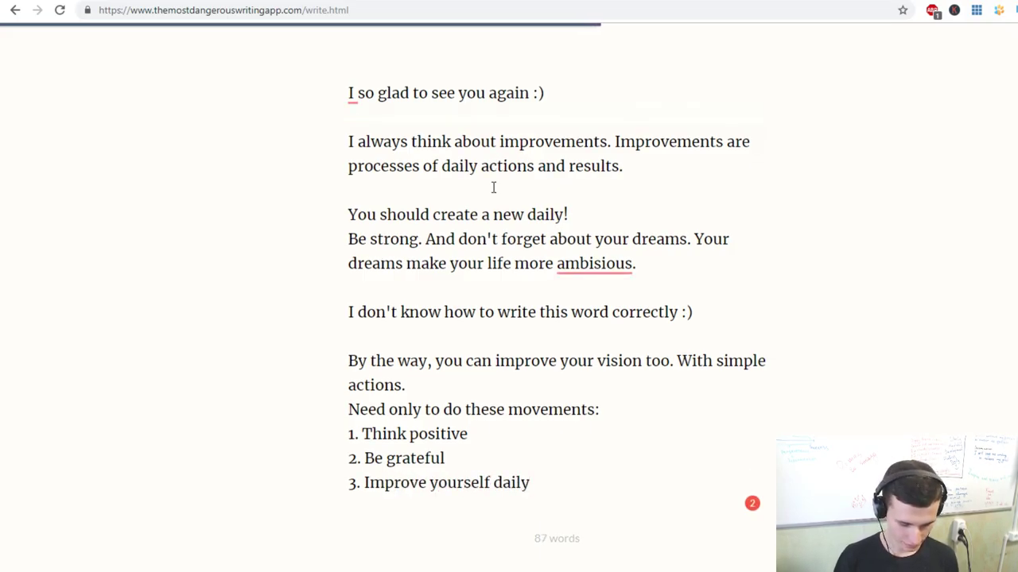
{"action": "type", "text": "4. Improve your "}
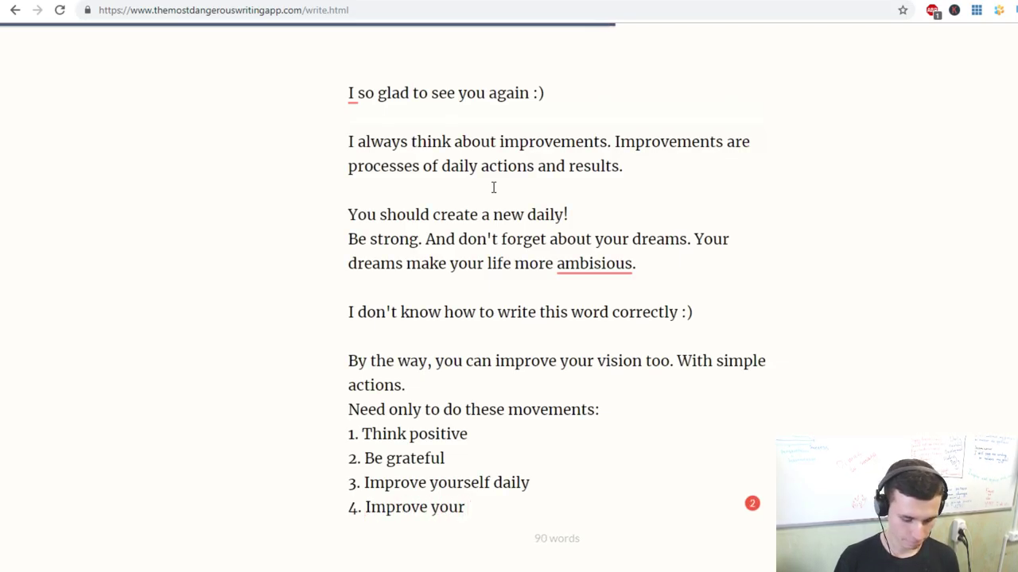
{"action": "type", "text": "mindset"}
{"action": "key", "text": "Return"}
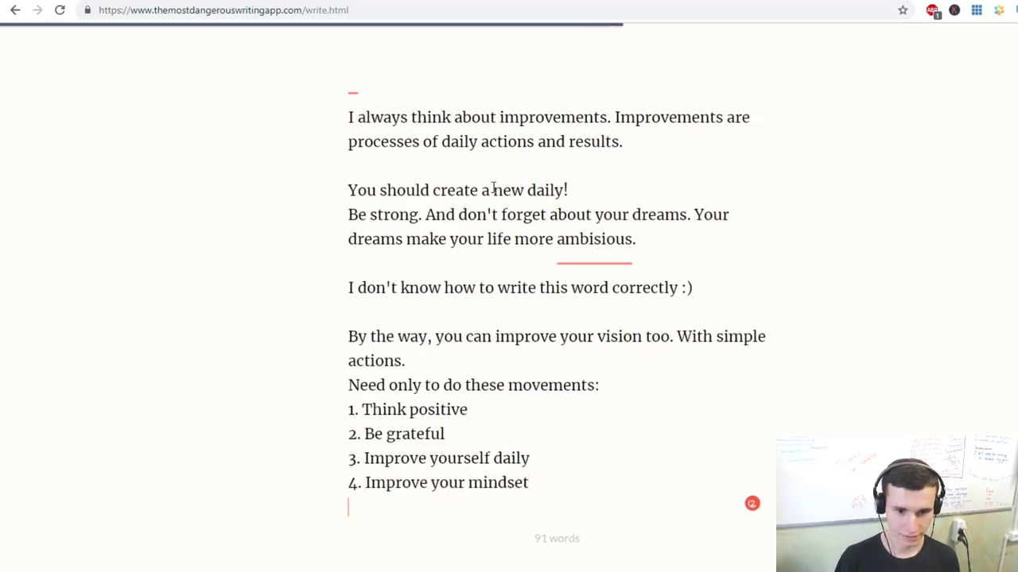
{"action": "type", "text": "5. Increase your "}
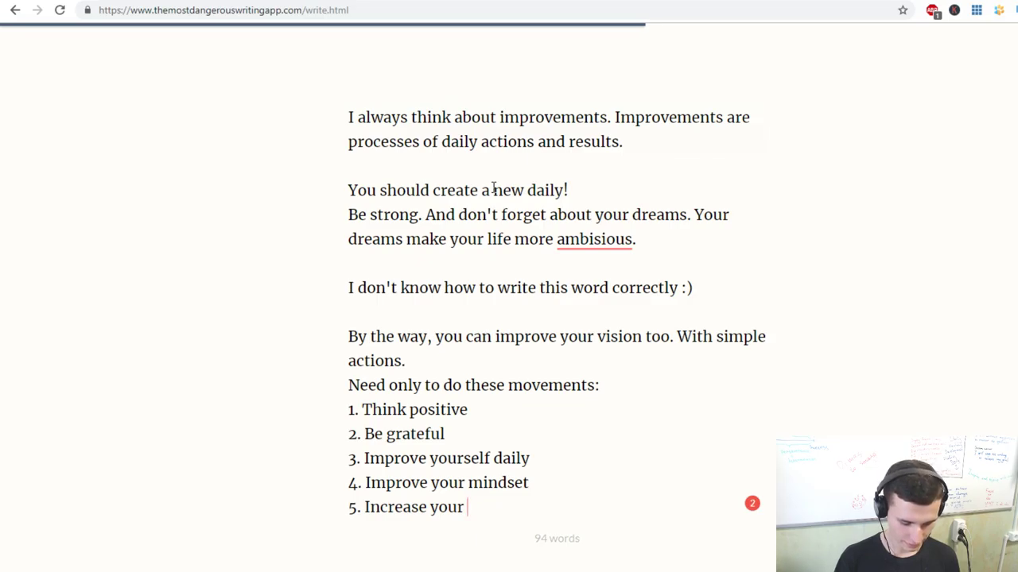
{"action": "type", "text": "opport"}
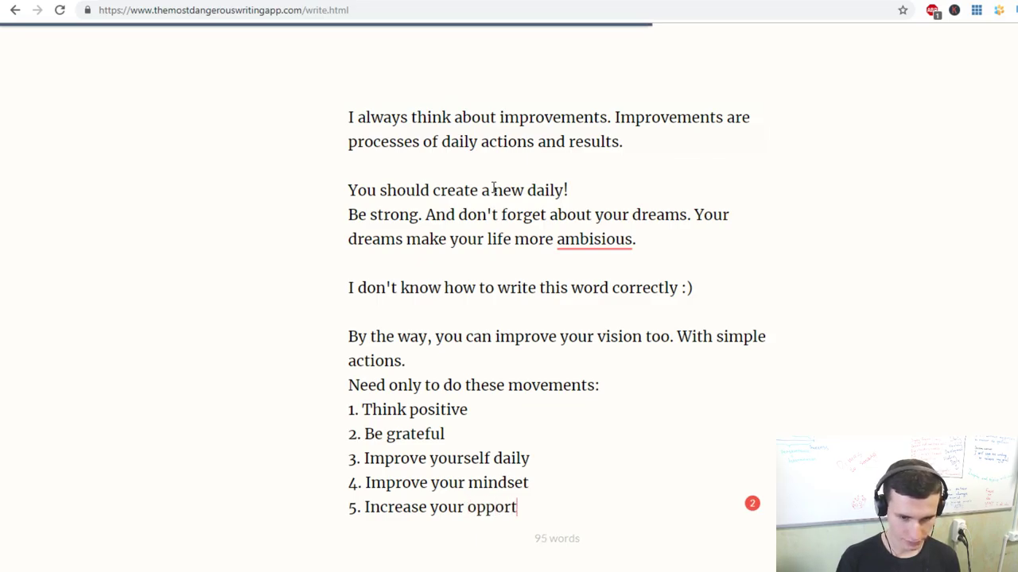
{"action": "type", "text": "unities"}
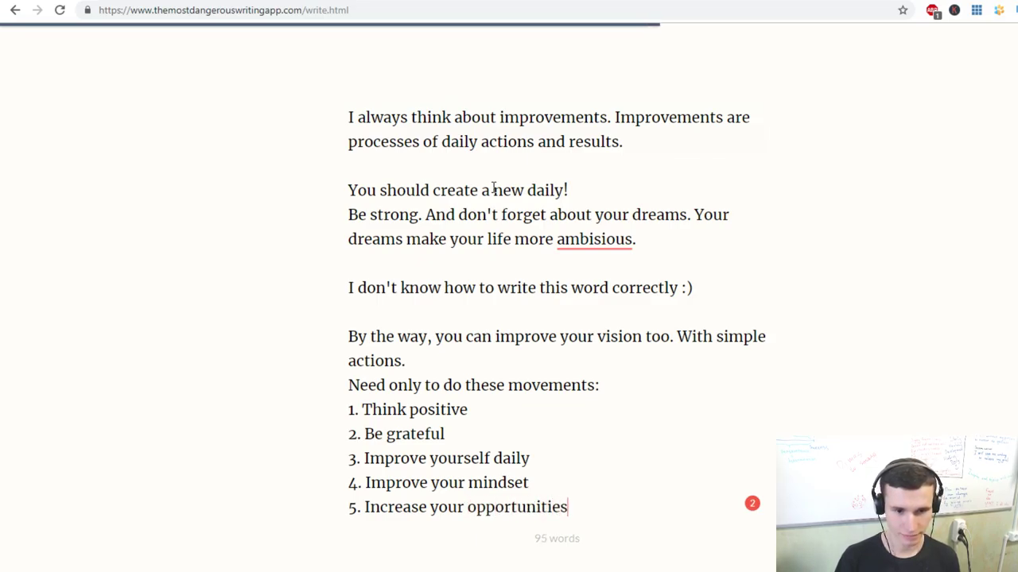
{"action": "key", "text": "Return"}
{"action": "key", "text": "Return"}
- Type the closing line '5 ways to improve your vision is above this sentence.' below the list
{"action": "type", "text": "5"}
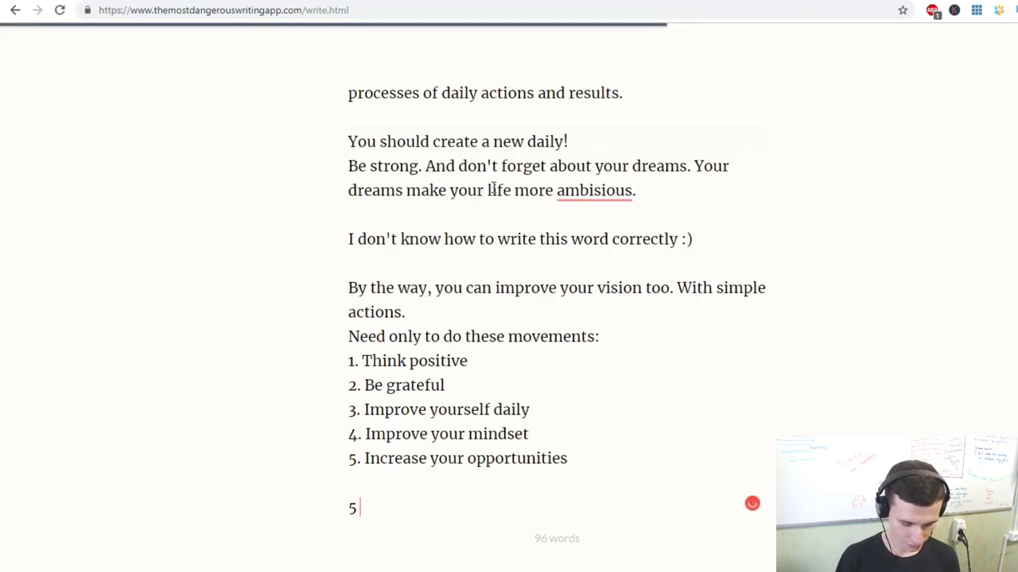
{"action": "type", "text": " ways to im"}
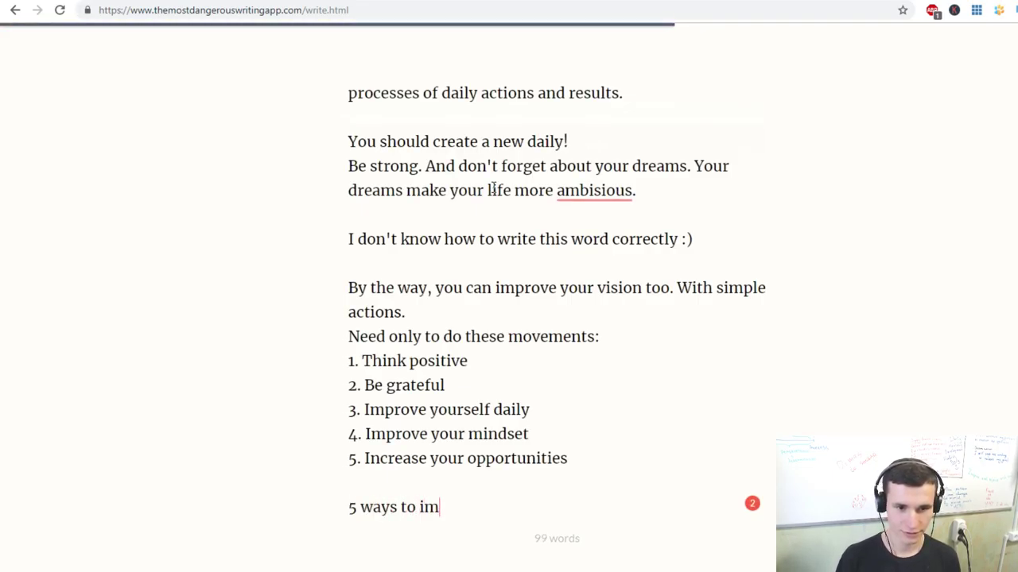
{"action": "type", "text": "prove your vision is abo"}
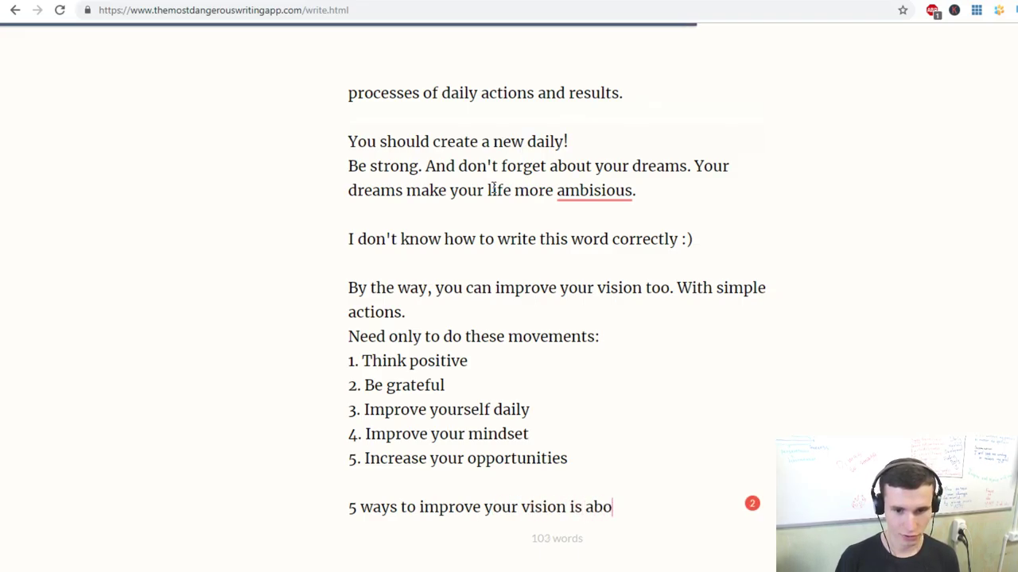
{"action": "type", "text": "ve this sentence"}
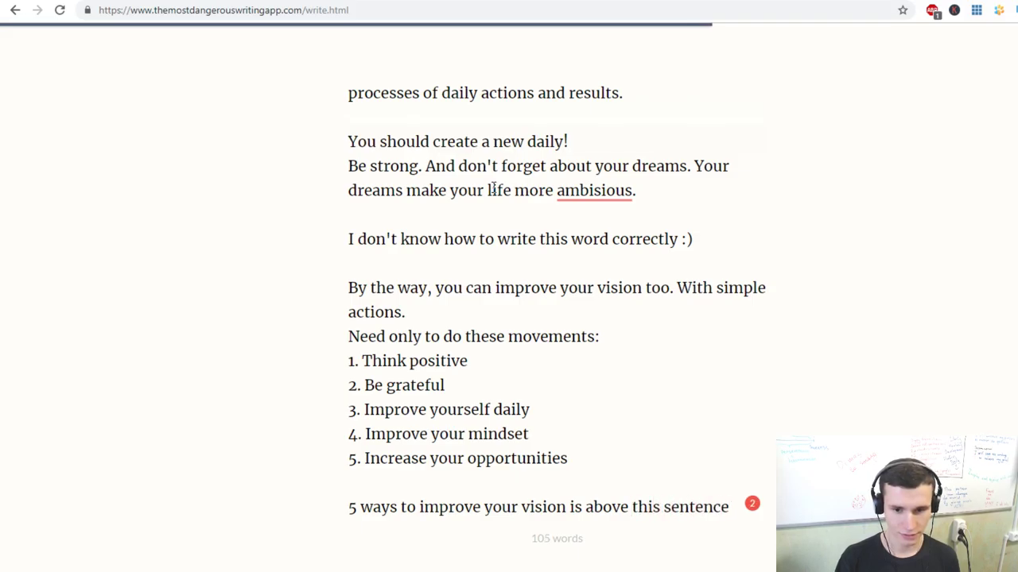
{"action": "type", "text": "."}
{"action": "key", "text": "Return"}
{"action": "key", "text": "Return"}
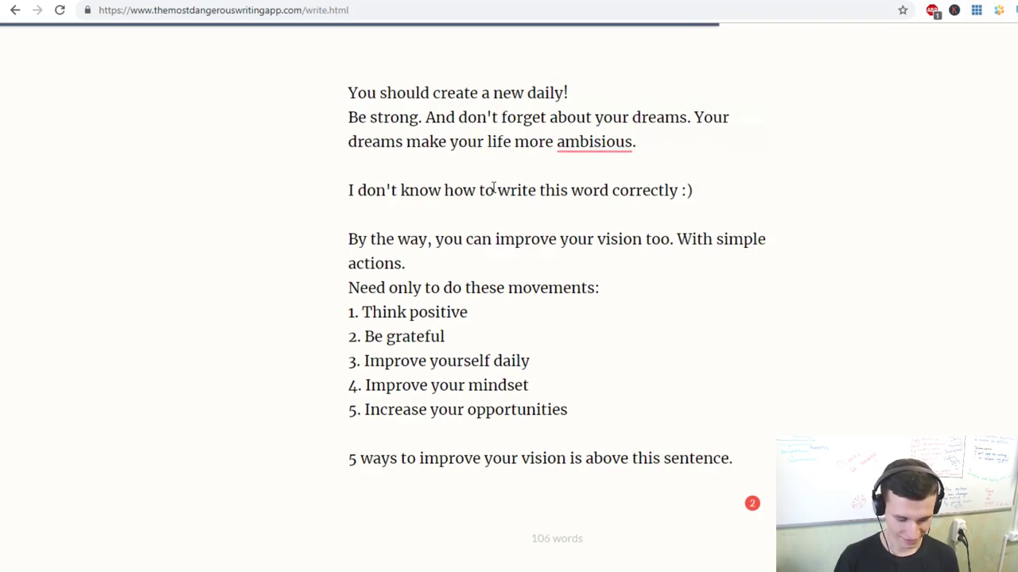
- Add 'Yes! I feel how my English writing is improving. I really feel it.' followed by a blank line
{"action": "type", "text": "Yes! "}
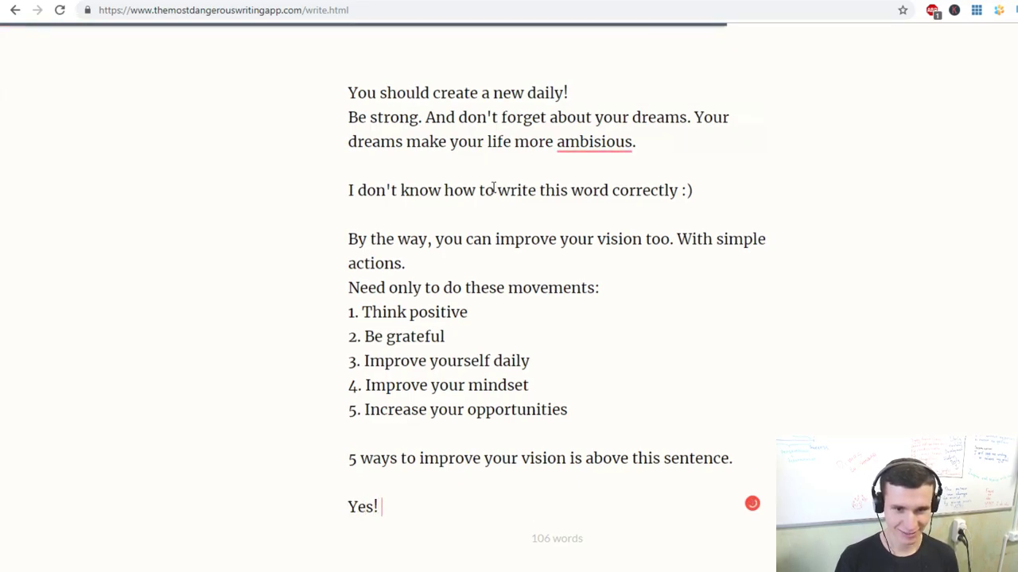
{"action": "type", "text": "I dee"}
{"action": "key", "text": "BackSpace"}
{"action": "key", "text": "BackSpace"}
{"action": "key", "text": "BackSpace"}
{"action": "type", "text": "fee"}
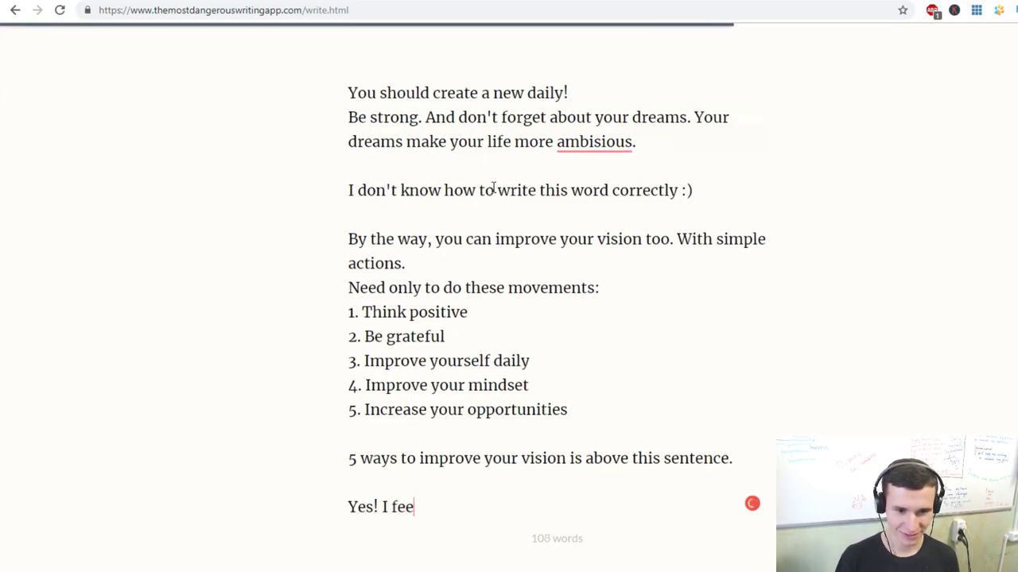
{"action": "type", "text": "l how m"}
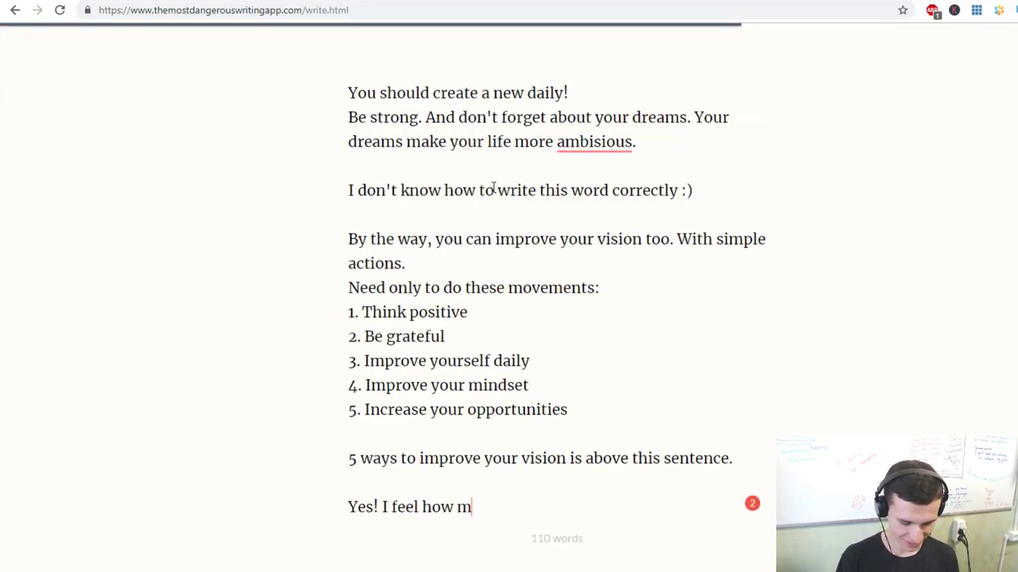
{"action": "type", "text": "y English "}
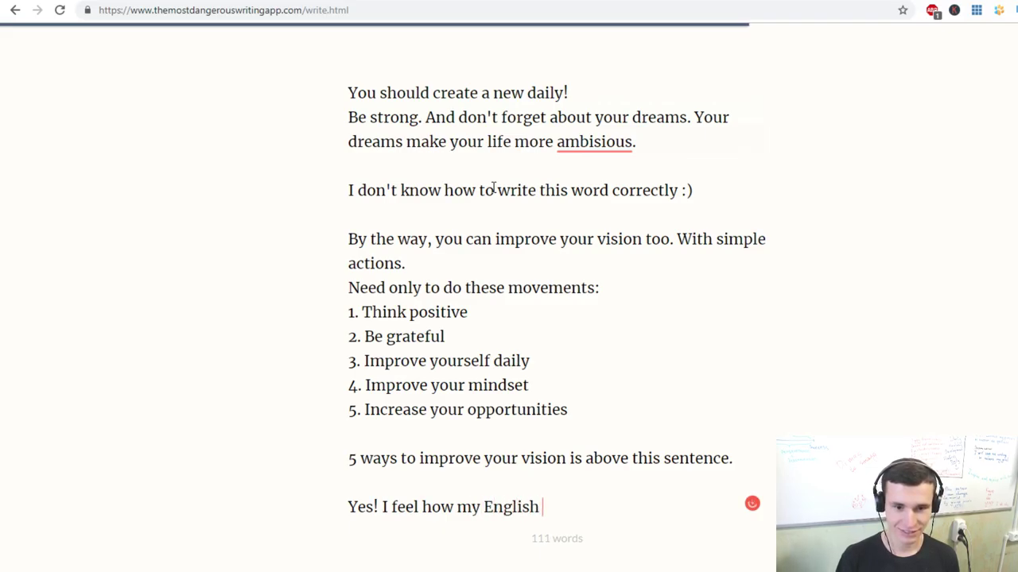
{"action": "type", "text": "writing "}
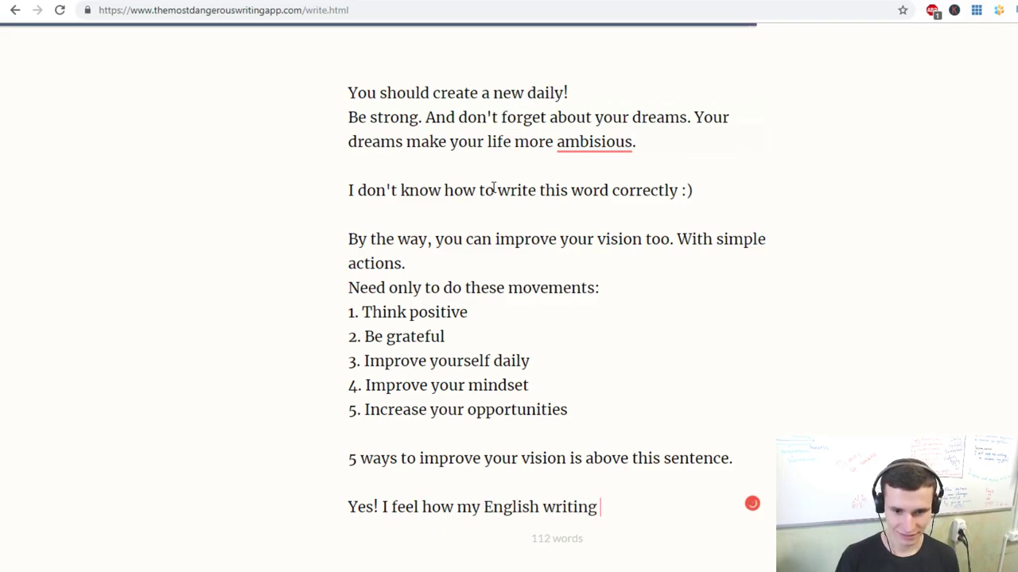
{"action": "type", "text": "is improv"}
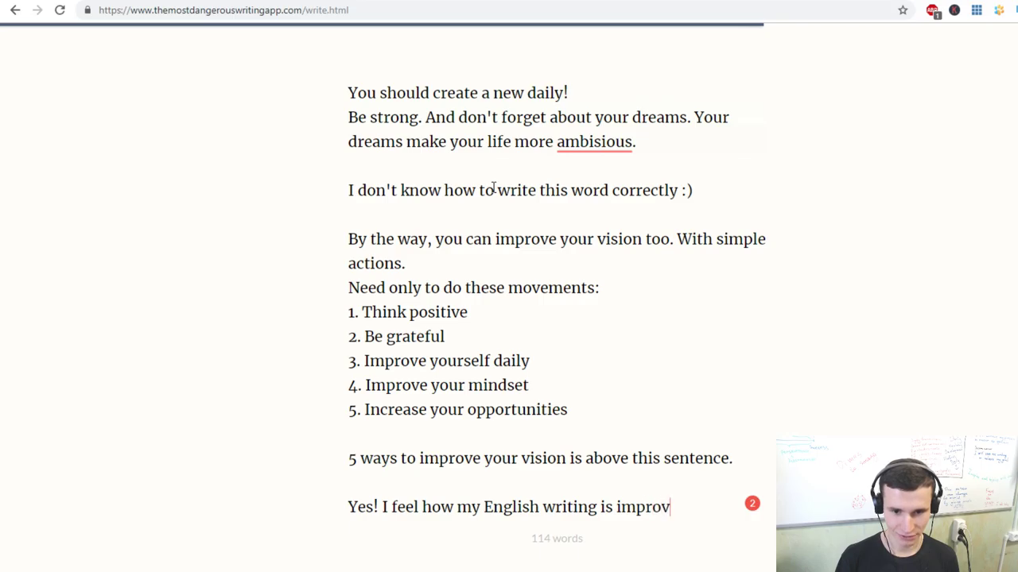
{"action": "type", "text": "ing. I "}
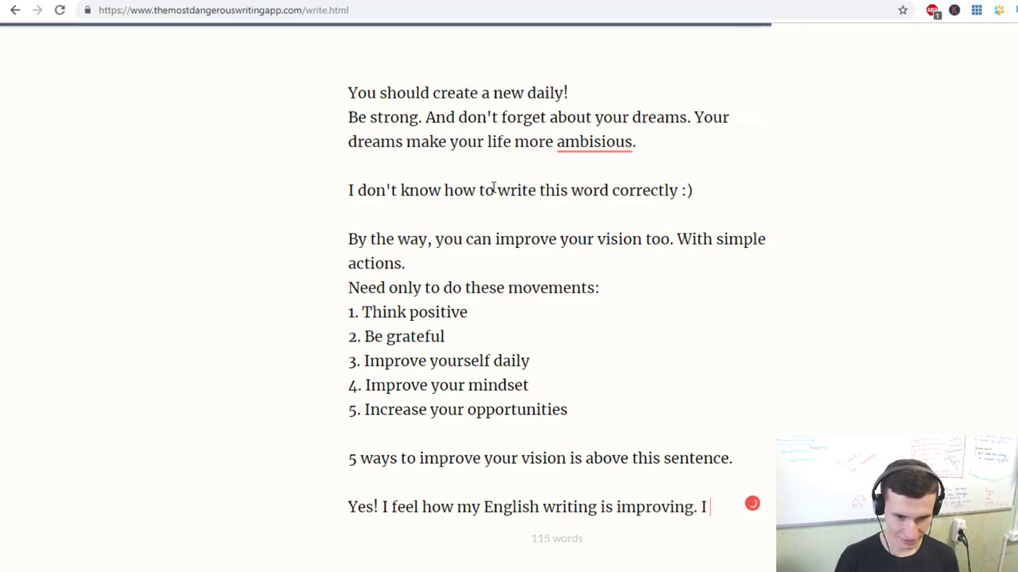
{"action": "type", "text": "really f"}
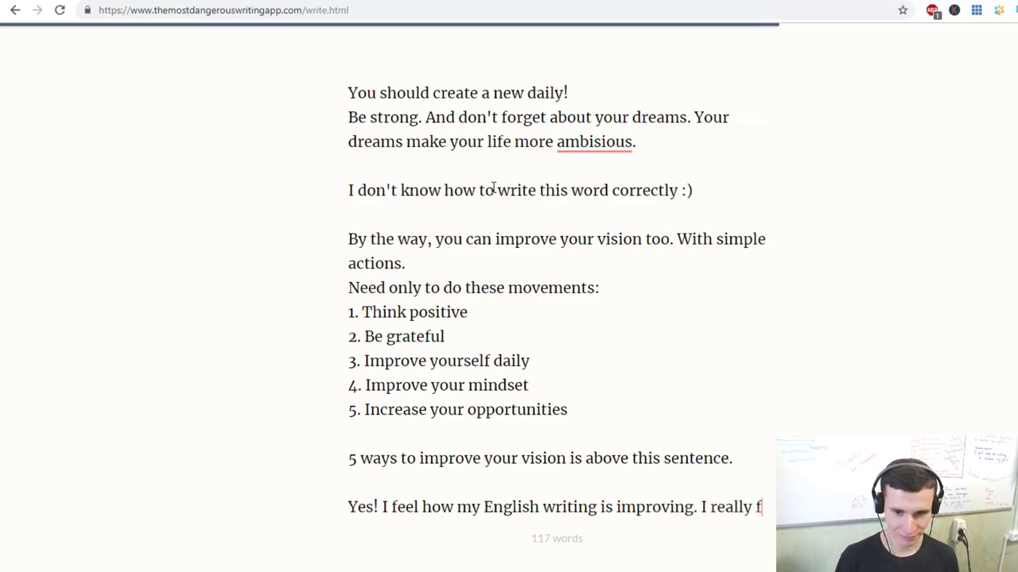
{"action": "type", "text": "eel it."}
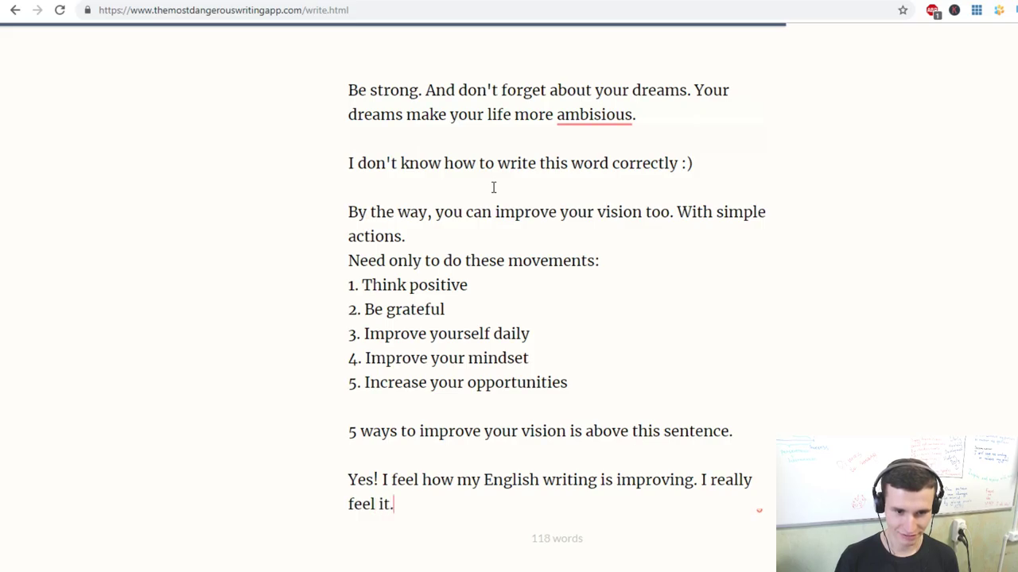
{"action": "key", "text": "Return"}
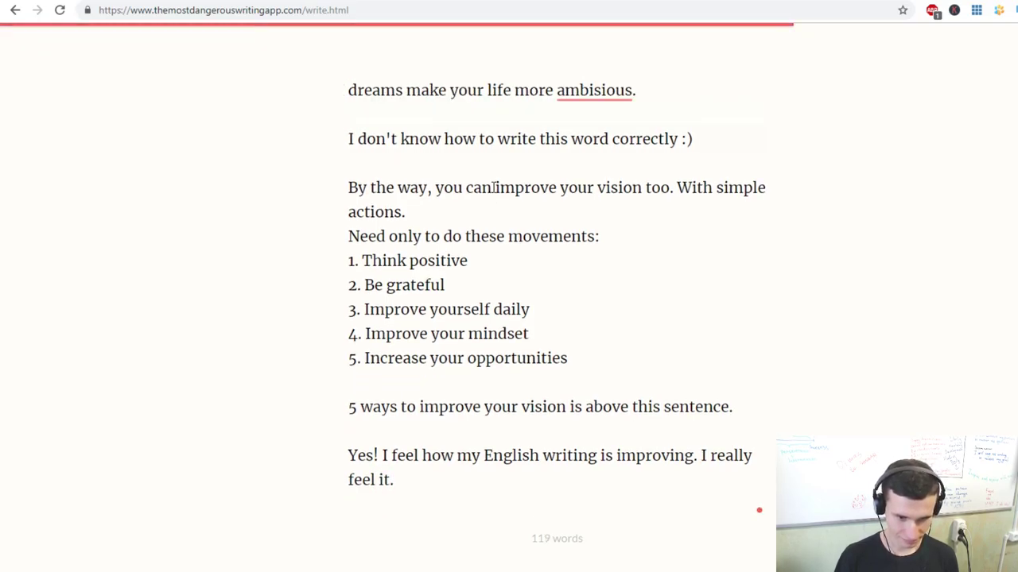
{"action": "key", "text": "Return"}
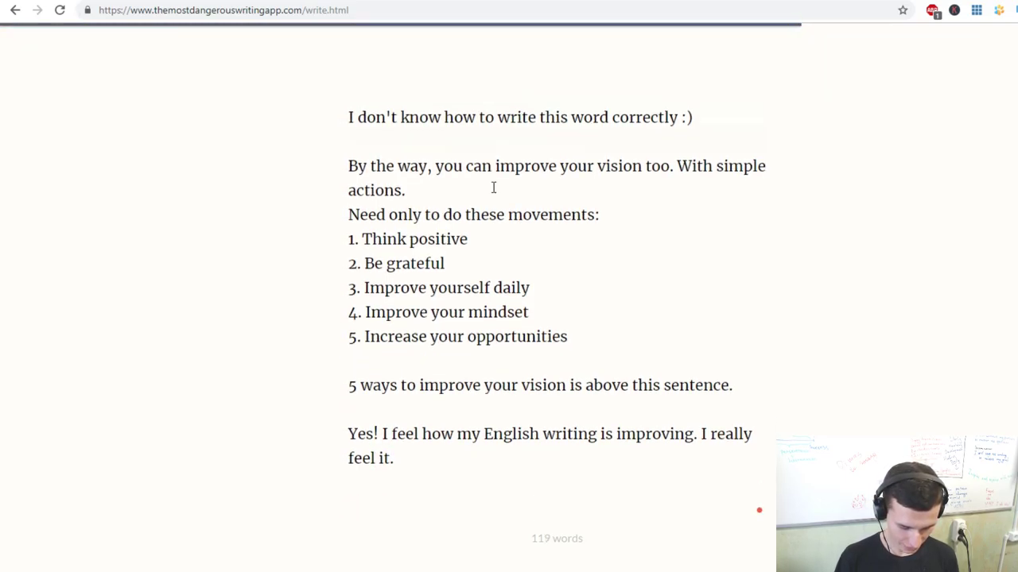
- Add 'Every day we will improve our vocabulary and grammar.' and 'Every moment we will be getting interesting and powerful.'
{"action": "type", "text": "Every day we will improve "}
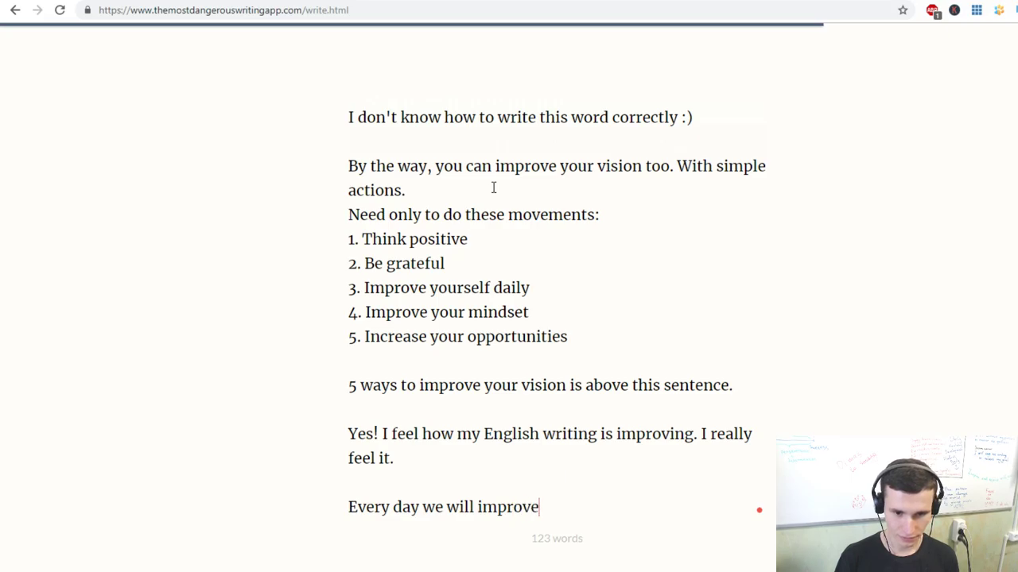
{"action": "type", "text": "ou"}
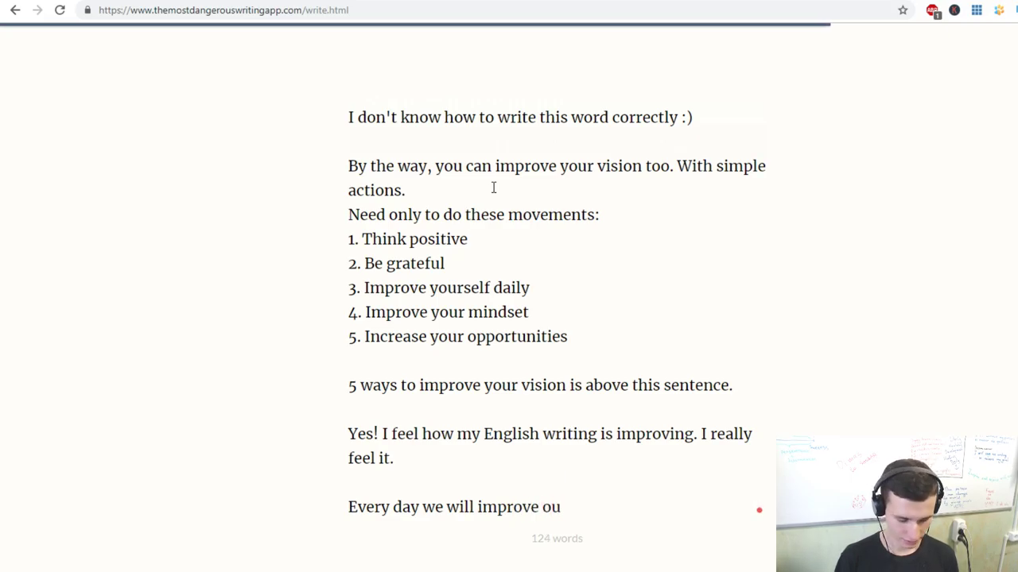
{"action": "type", "text": "r vocabula"}
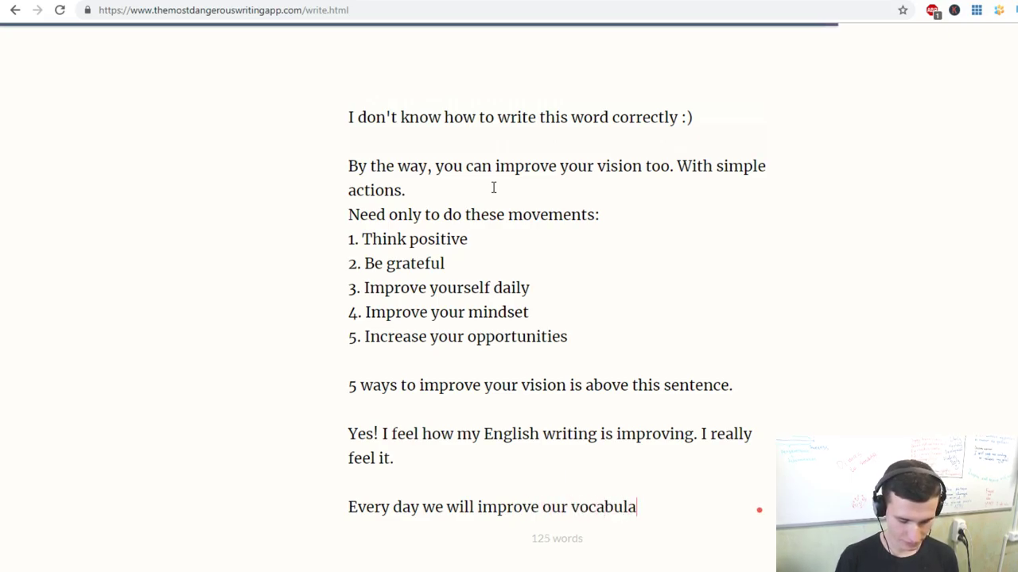
{"action": "type", "text": "ry and gra"}
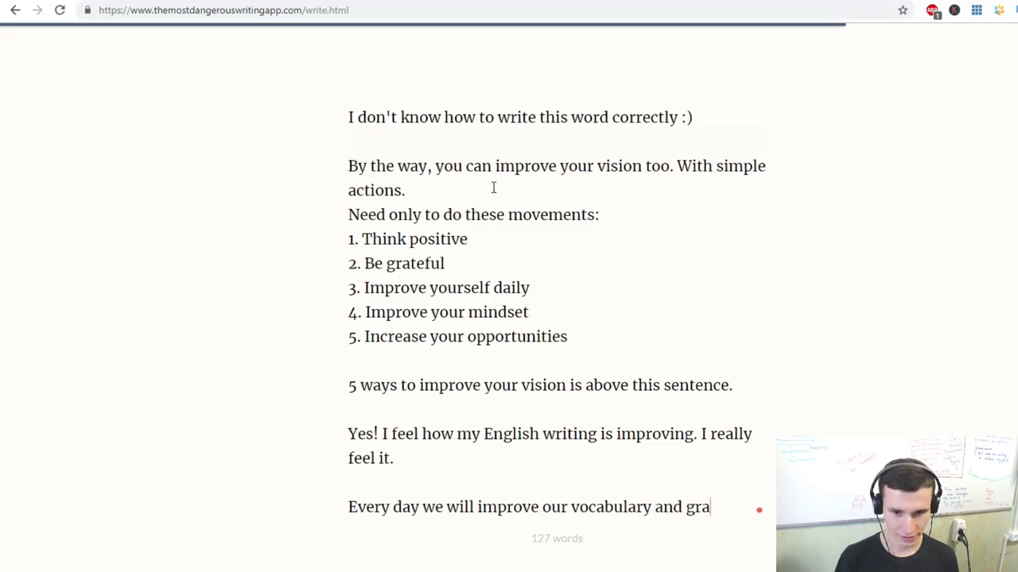
{"action": "type", "text": "mmar."}
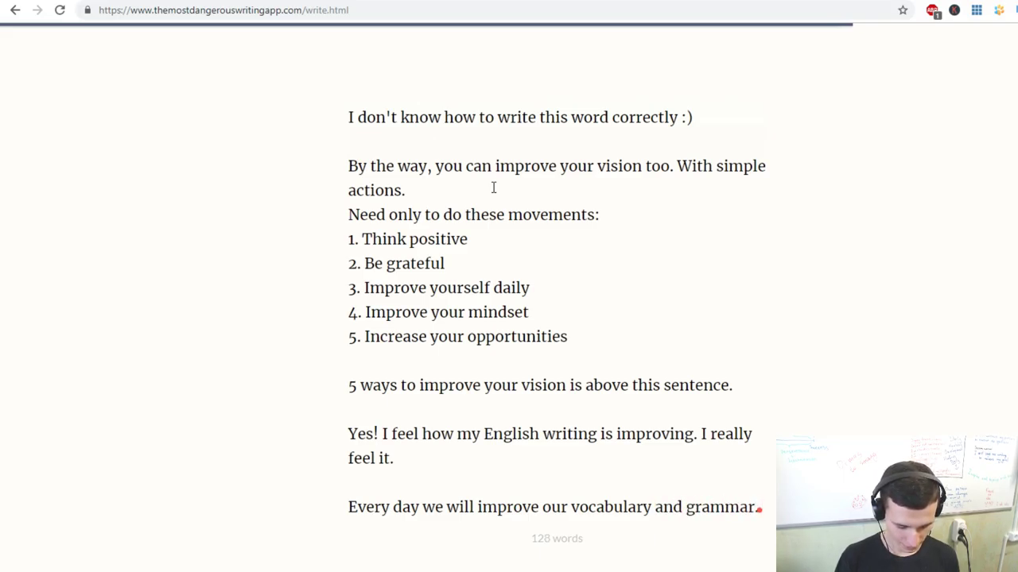
{"action": "key", "text": "Return"}
{"action": "type", "text": "Every moment we will "}
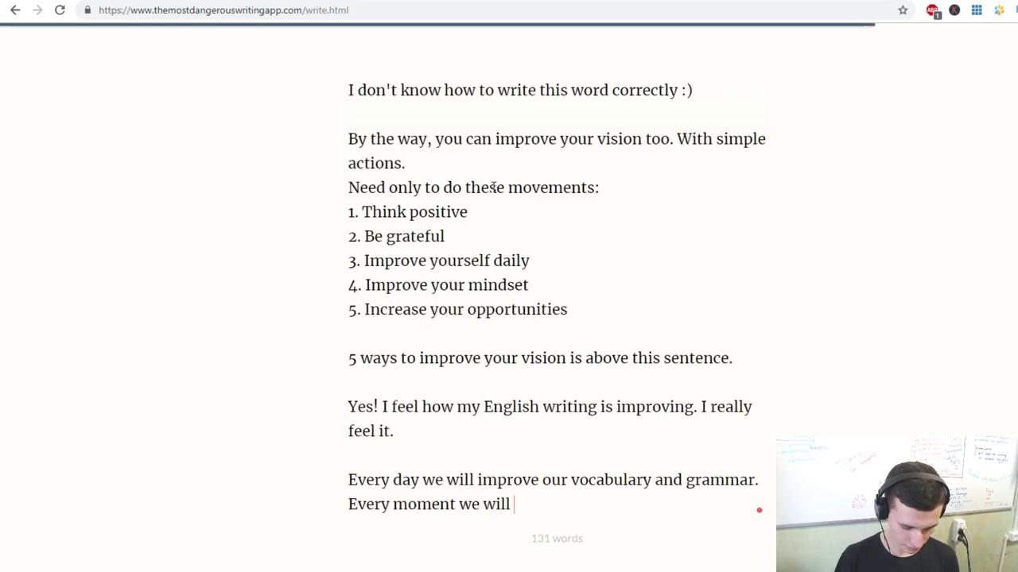
{"action": "type", "text": "be"}
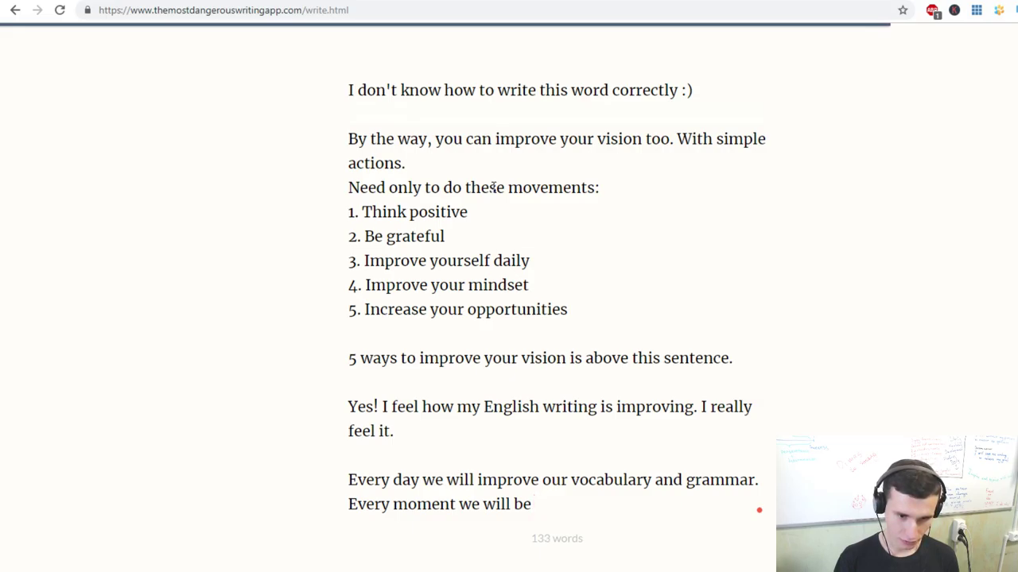
{"action": "type", "text": "r"}
{"action": "key", "text": "BackSpace"}
{"action": "type", "text": "s"}
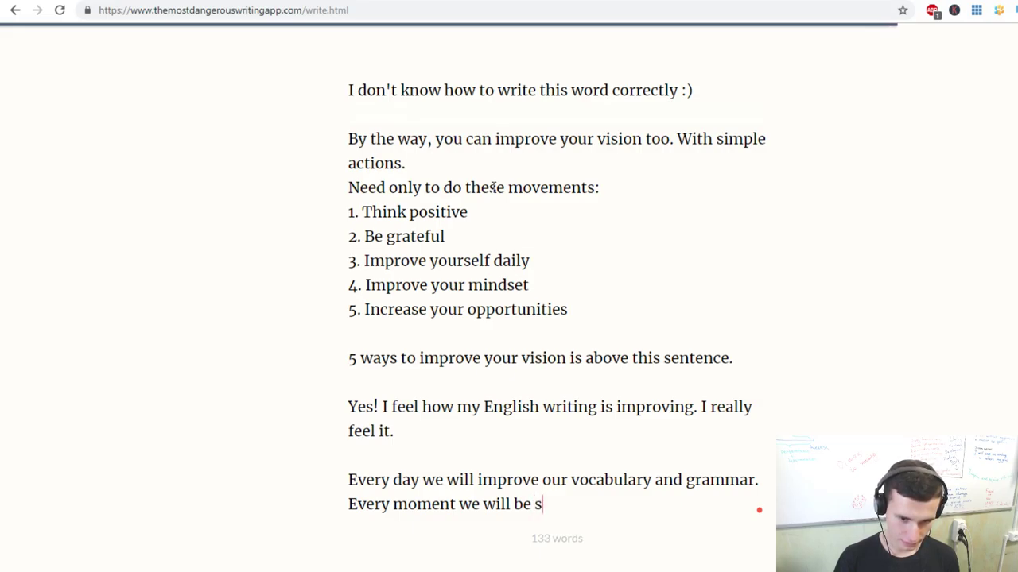
{"action": "key", "text": "BackSpace"}
{"action": "type", "text": "getti"}
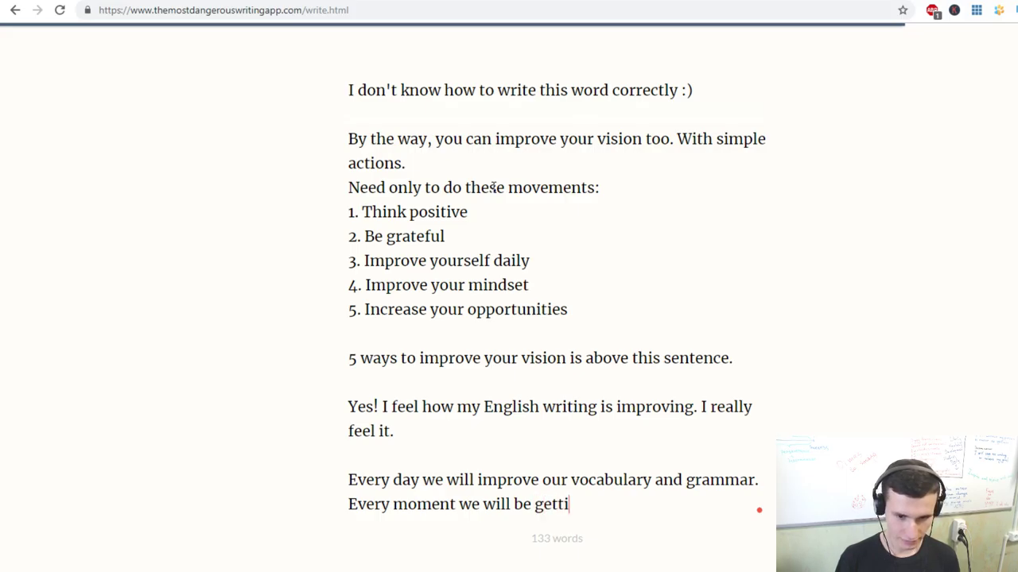
{"action": "type", "text": "ng int"}
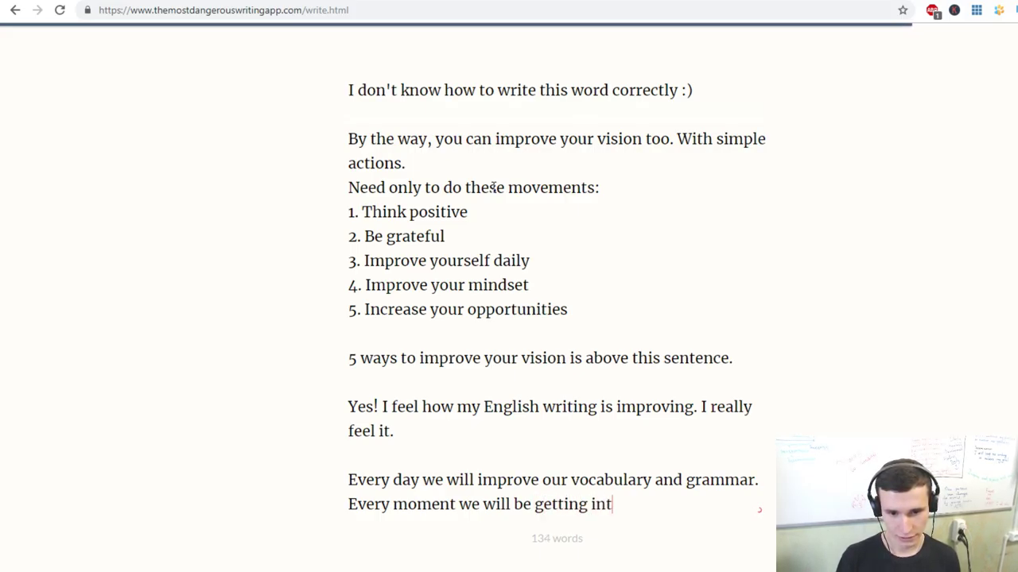
{"action": "type", "text": "eresting"}
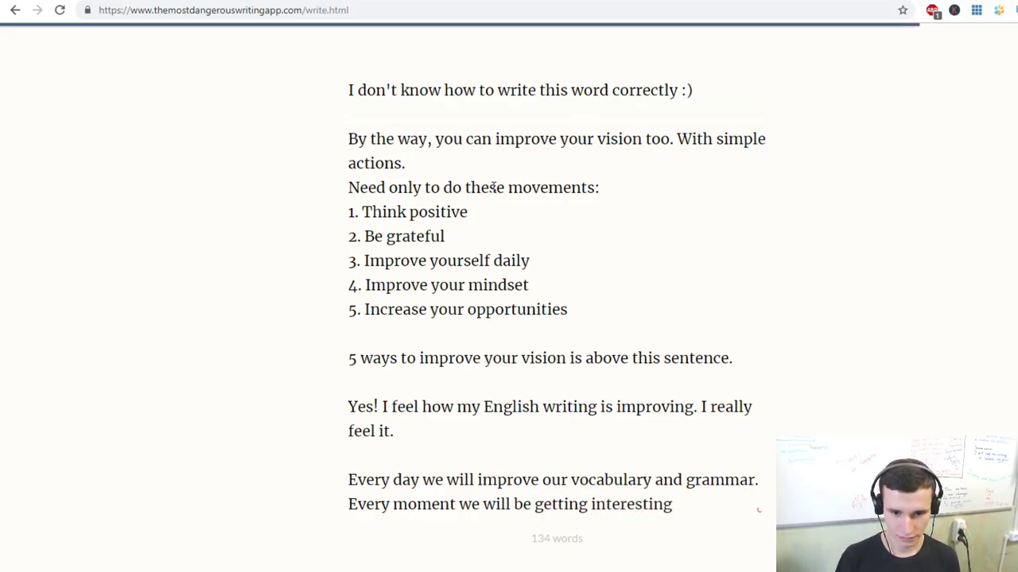
{"action": "type", "text": " and"}
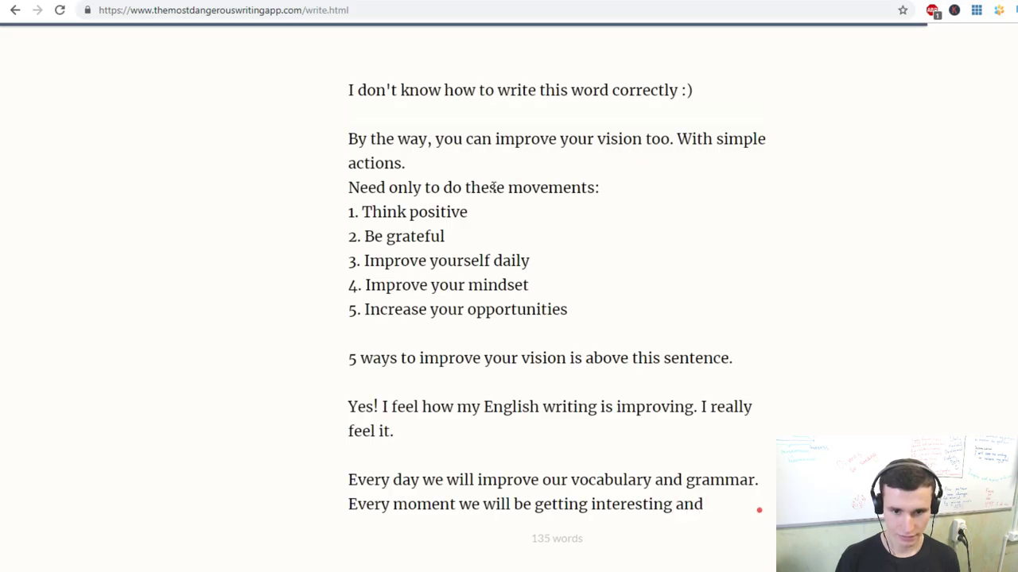
{"action": "type", "text": " powerful."}
- Add 'You can change the World. I can change the World.' and a thank-you line to viewers
{"action": "key", "text": "Return"}
{"action": "key", "text": "Return"}
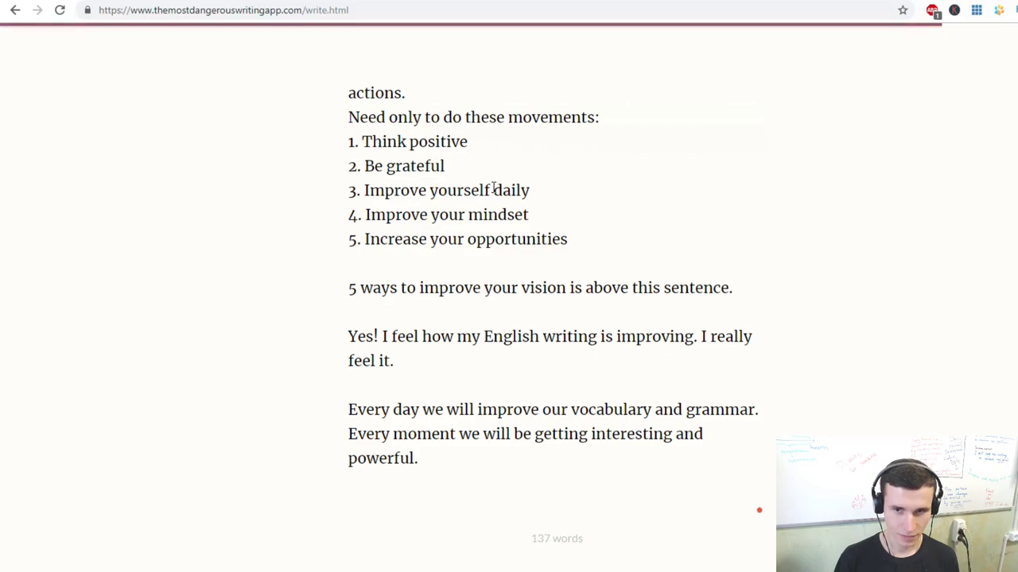
{"action": "type", "text": "You can "}
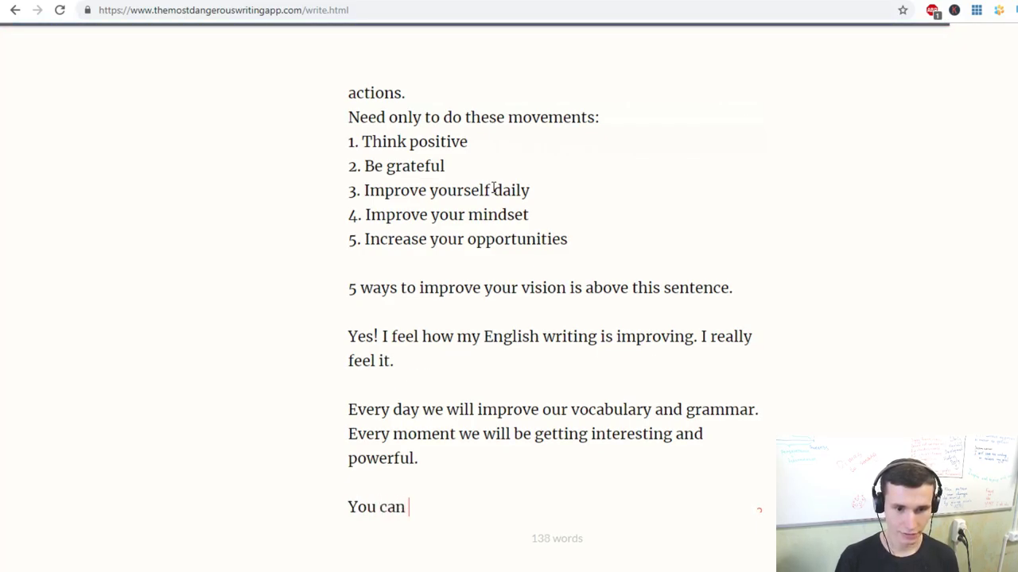
{"action": "type", "text": "change th"}
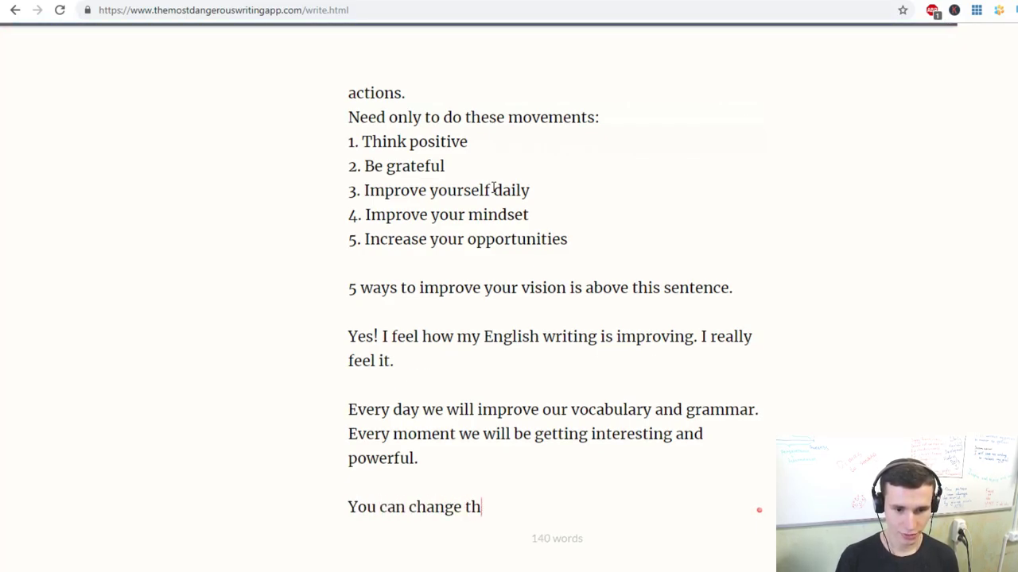
{"action": "type", "text": "e World. I c"}
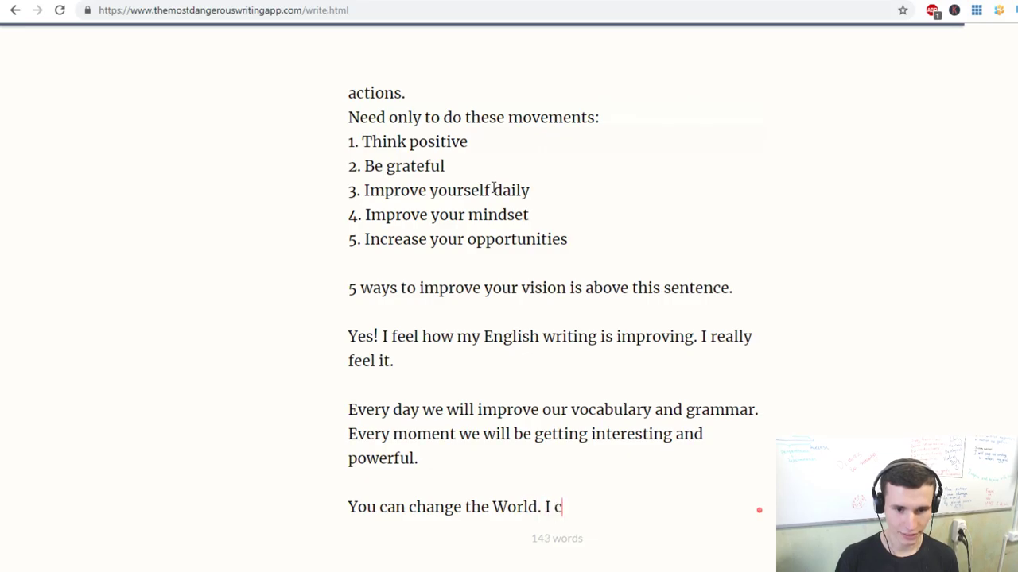
{"action": "type", "text": "an change t"}
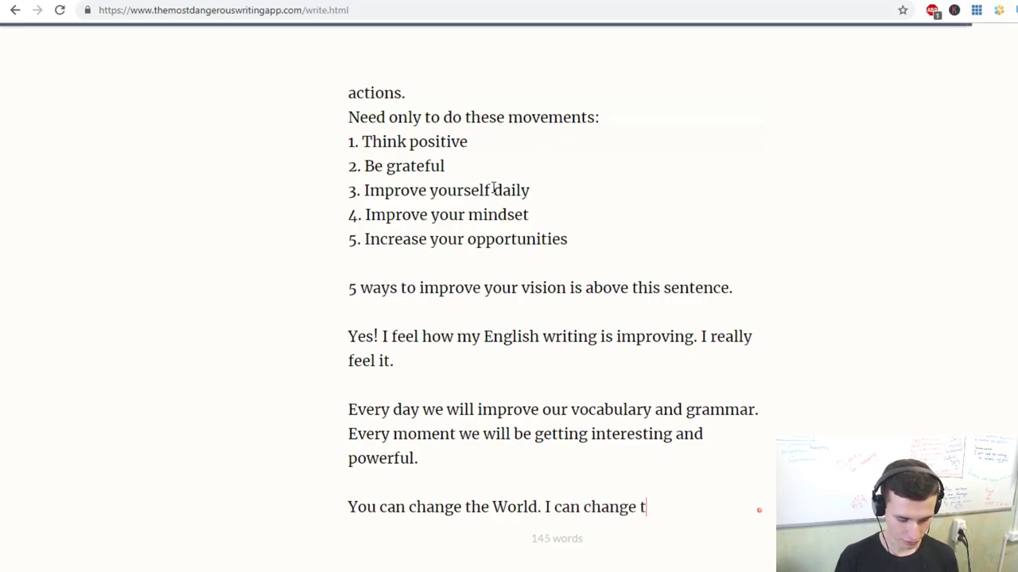
{"action": "type", "text": "he World."}
{"action": "key", "text": "Return"}
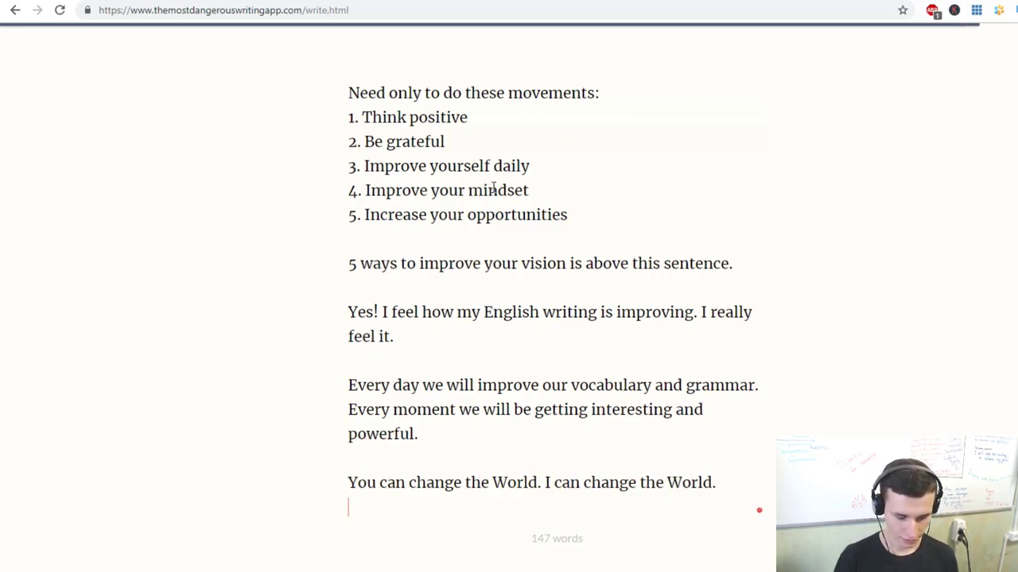
{"action": "type", "text": "Thanks so m"}
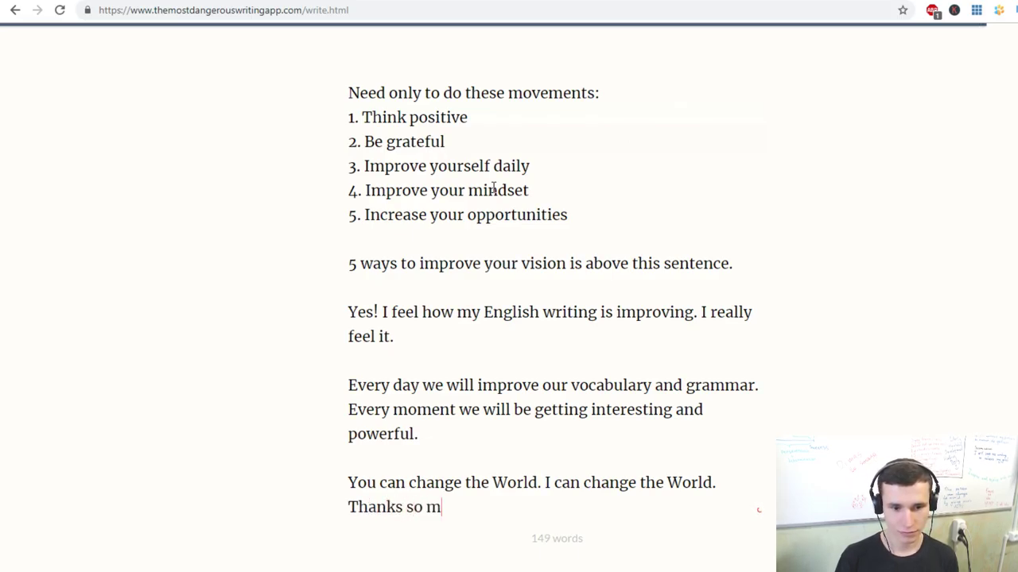
{"action": "type", "text": "uch for everybody"}
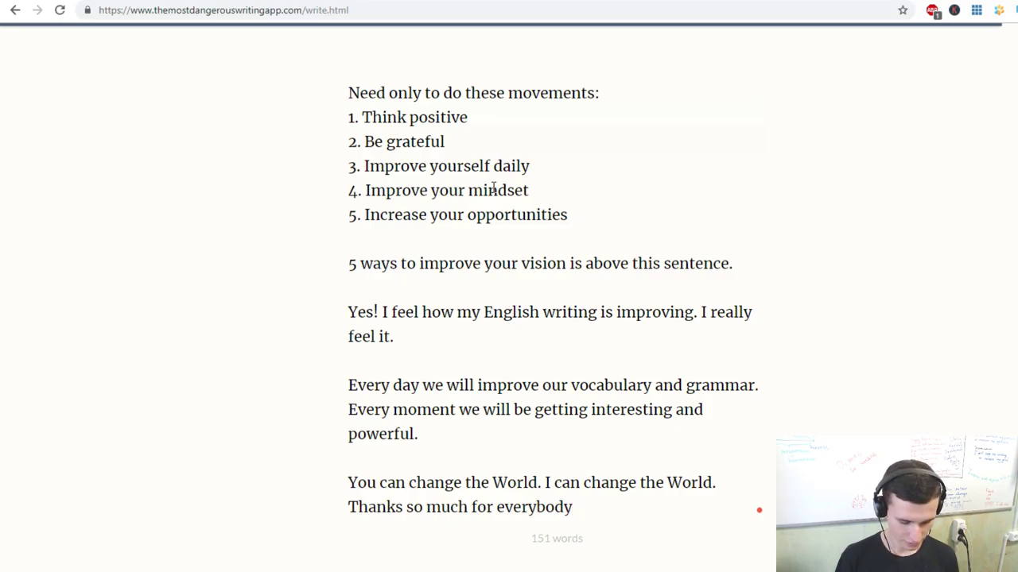
{"action": "type", "text": " who are wat"}
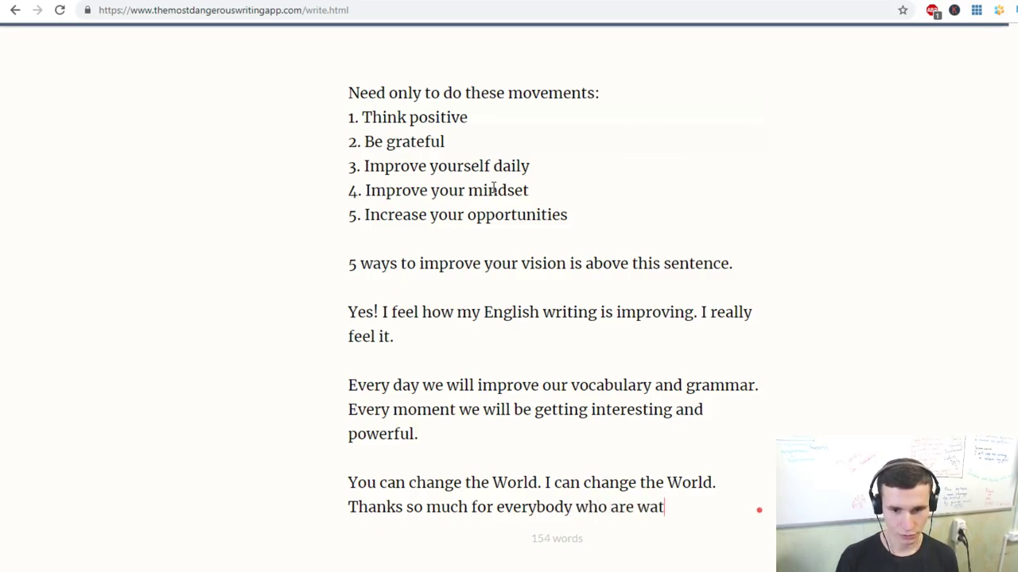
{"action": "type", "text": "ching this v"}
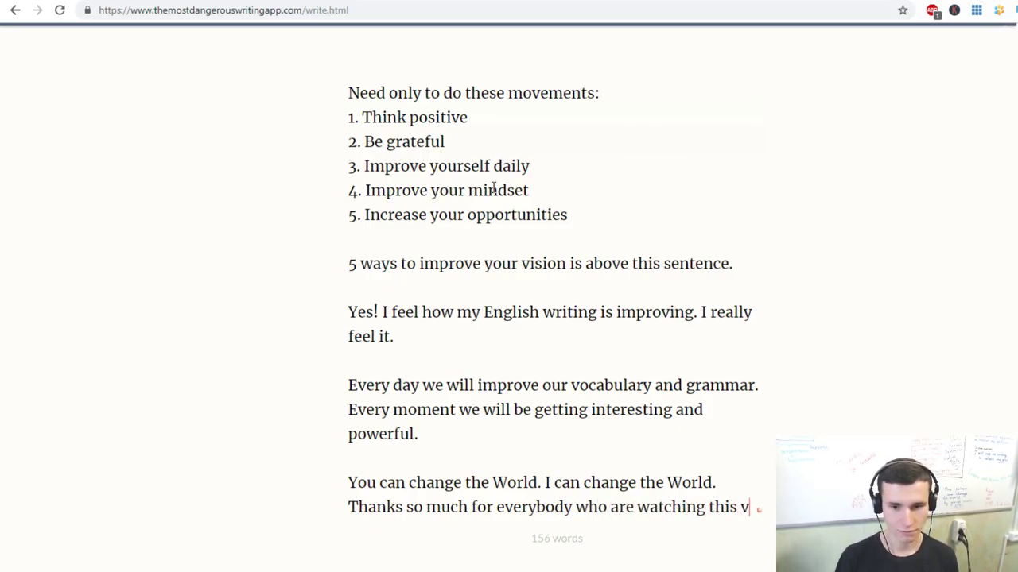
{"action": "type", "text": "ideo :)"}
{"action": "key", "text": "Return"}
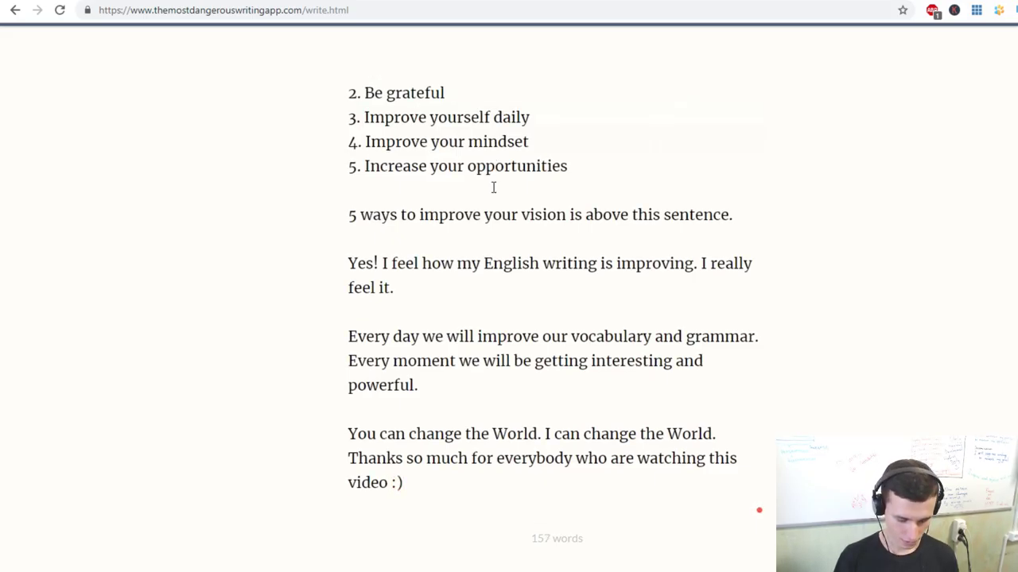
- Add 'You will be great! Only actions!', 'Actions speaks louder than words.' and 'Be super human!' on separate lines
{"action": "type", "text": "You will be"}
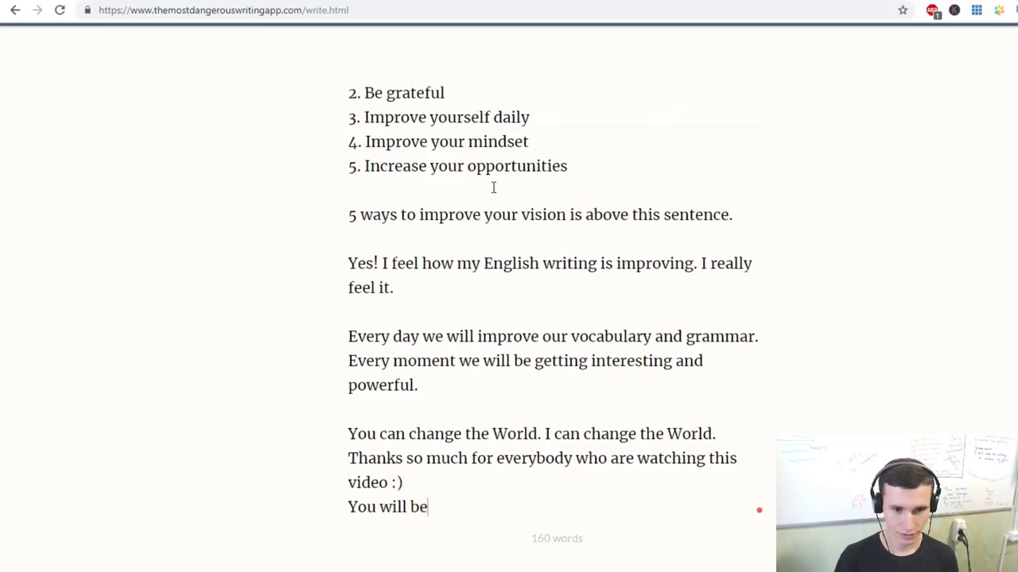
{"action": "type", "text": " great! O"}
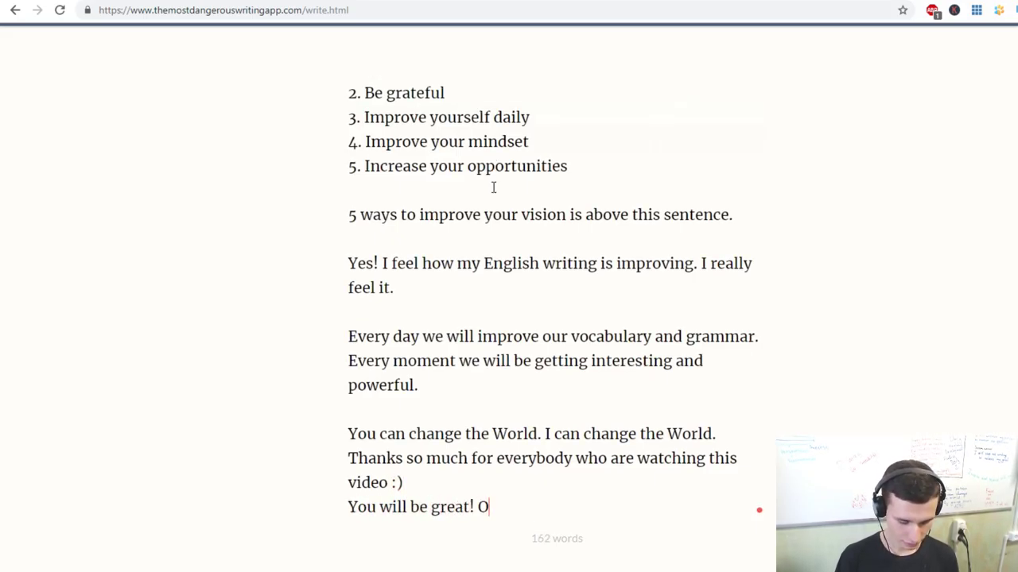
{"action": "type", "text": "nly actions"}
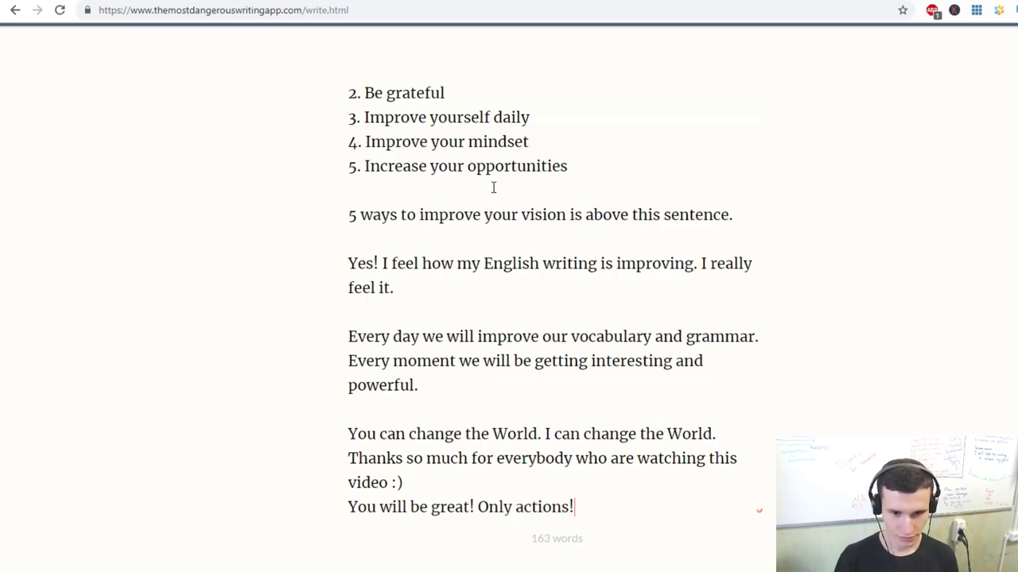
{"action": "type", "text": "!"}
{"action": "key", "text": "Return"}
{"action": "type", "text": "Act"}
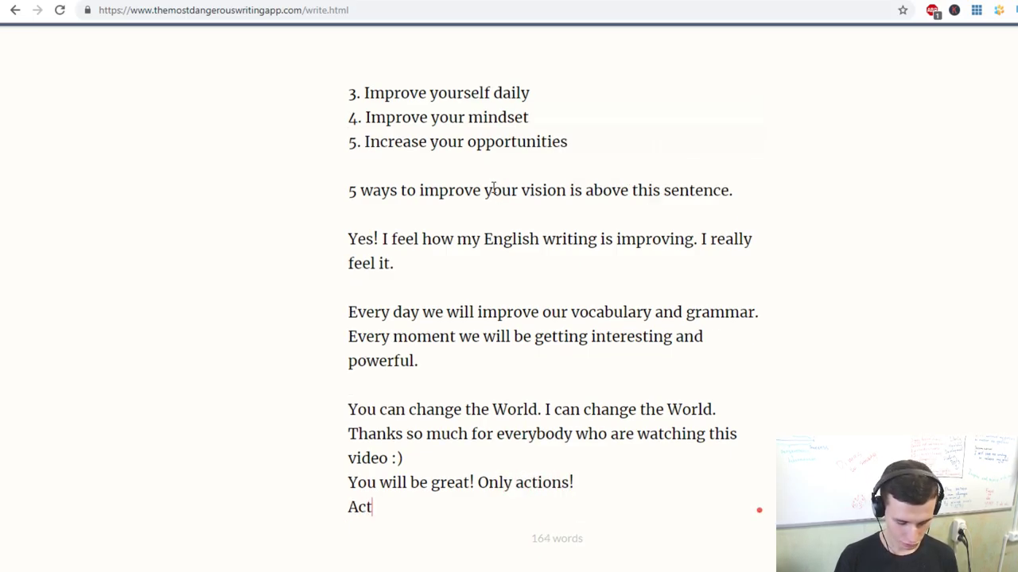
{"action": "type", "text": "ions spea"}
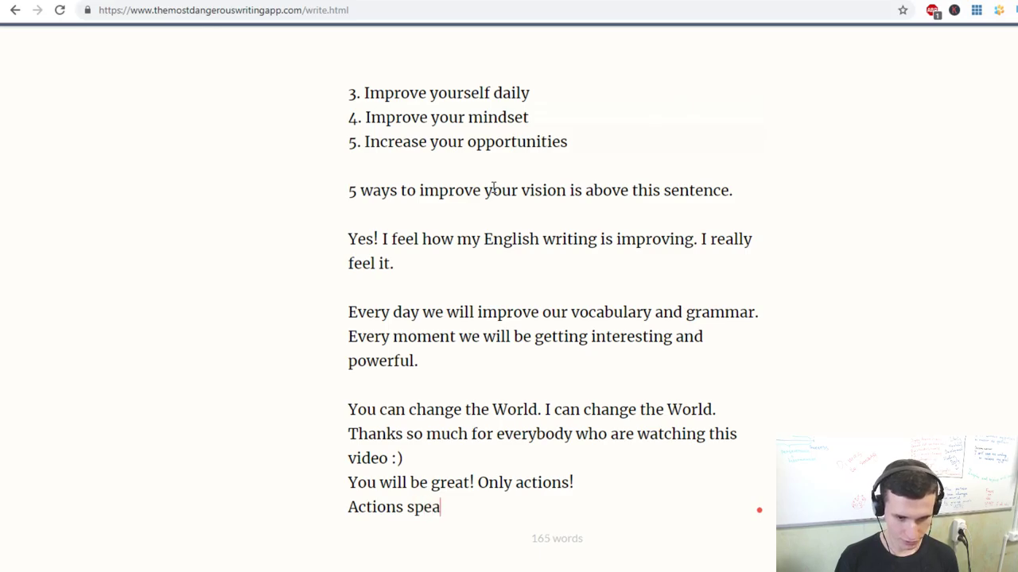
{"action": "type", "text": "ks loude"}
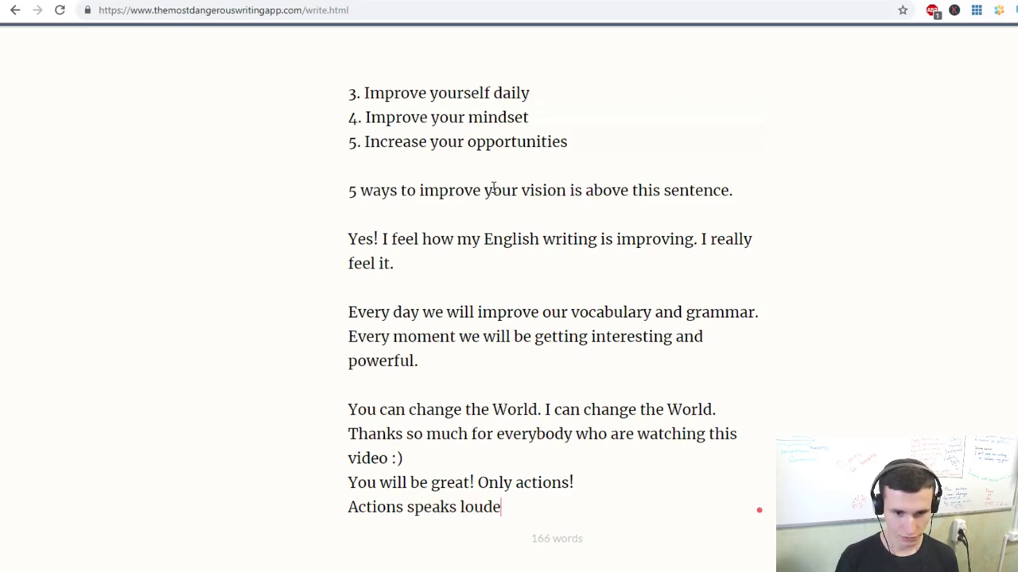
{"action": "type", "text": "r th"}
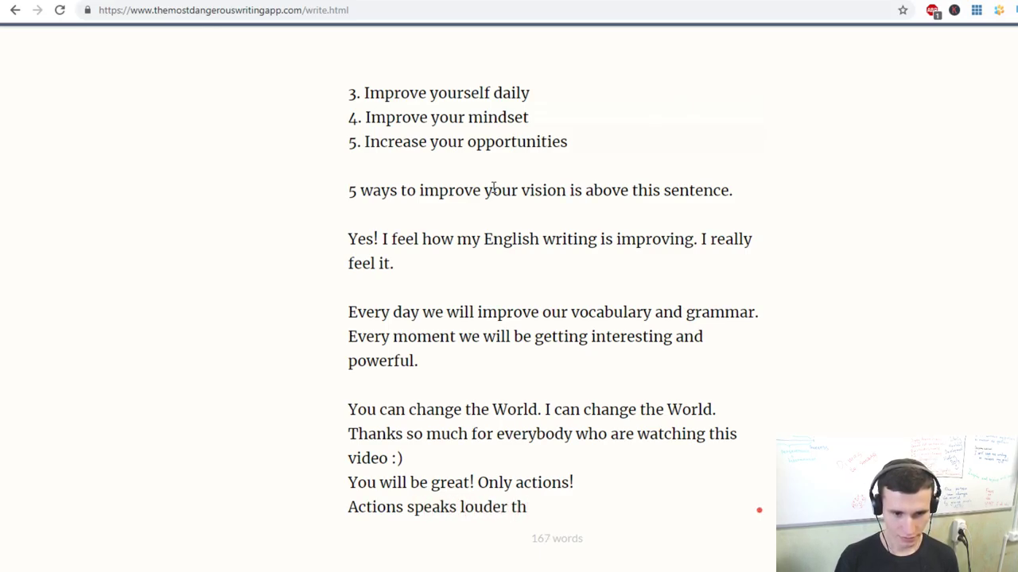
{"action": "type", "text": "e"}
{"action": "key", "text": "BackSpace"}
{"action": "type", "text": "an"}
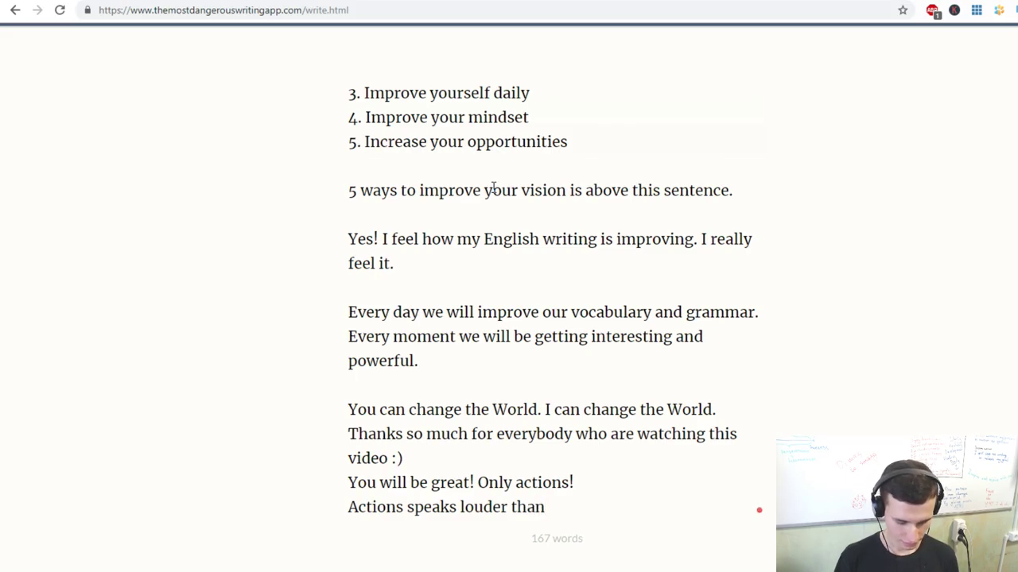
{"action": "type", "text": " words."}
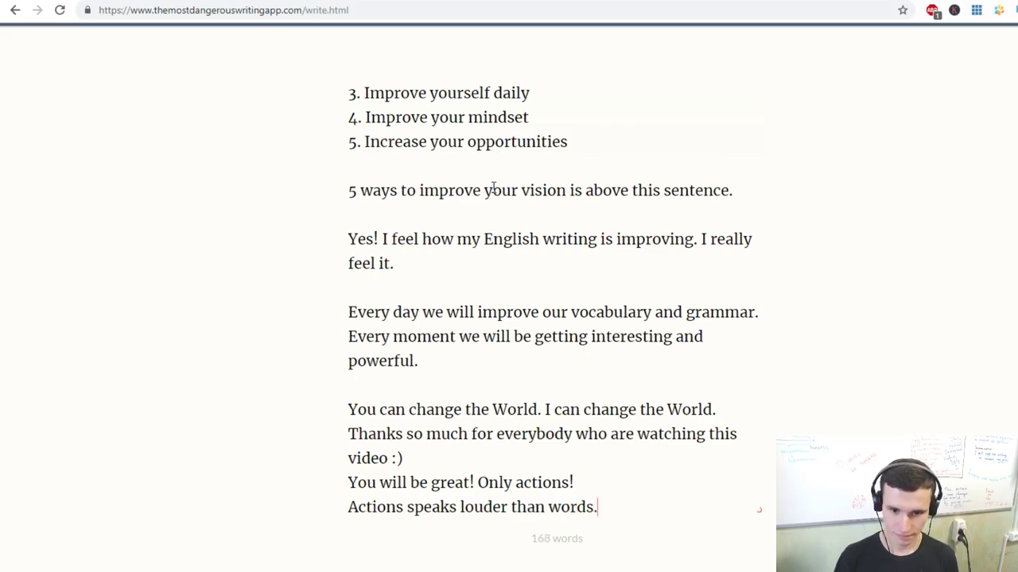
{"action": "key", "text": "Return"}
{"action": "type", "text": "Be super"}
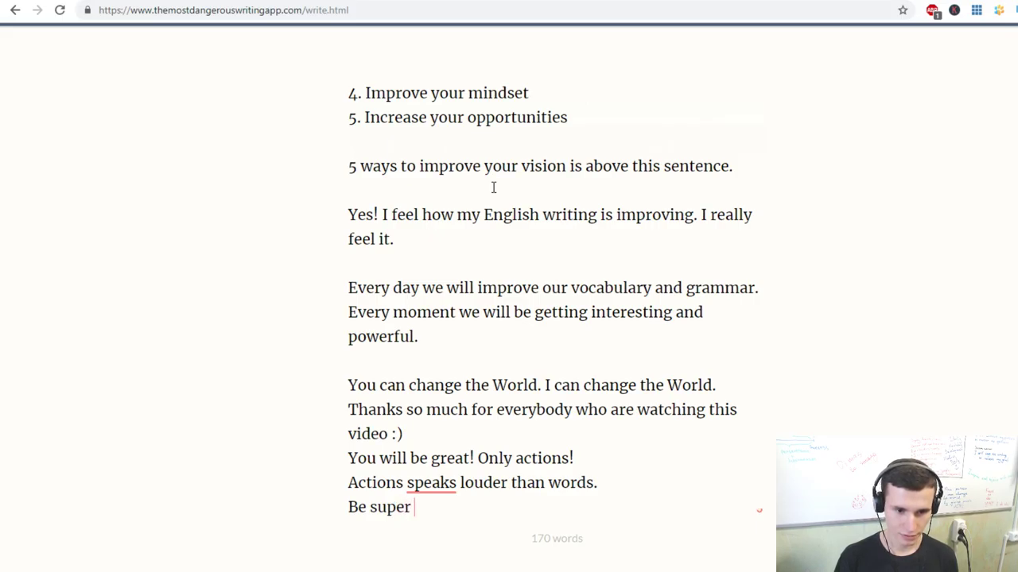
{"action": "type", "text": " human!"}
{"action": "key", "text": "Return"}
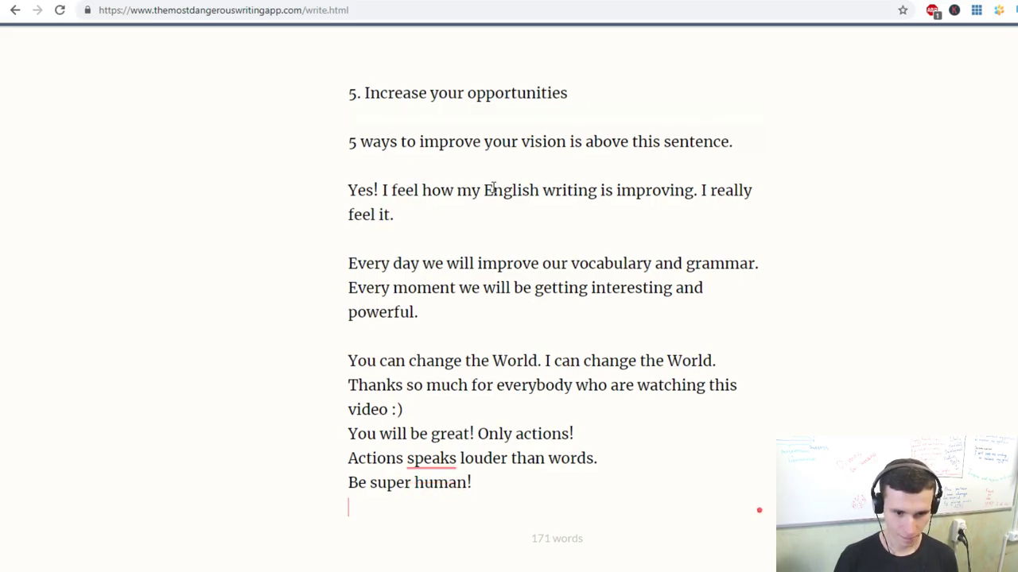
- Type the final line 'Thanks, World. Let's start our grow' and move the caret back into the last word
{"action": "type", "text": "Thanks"}
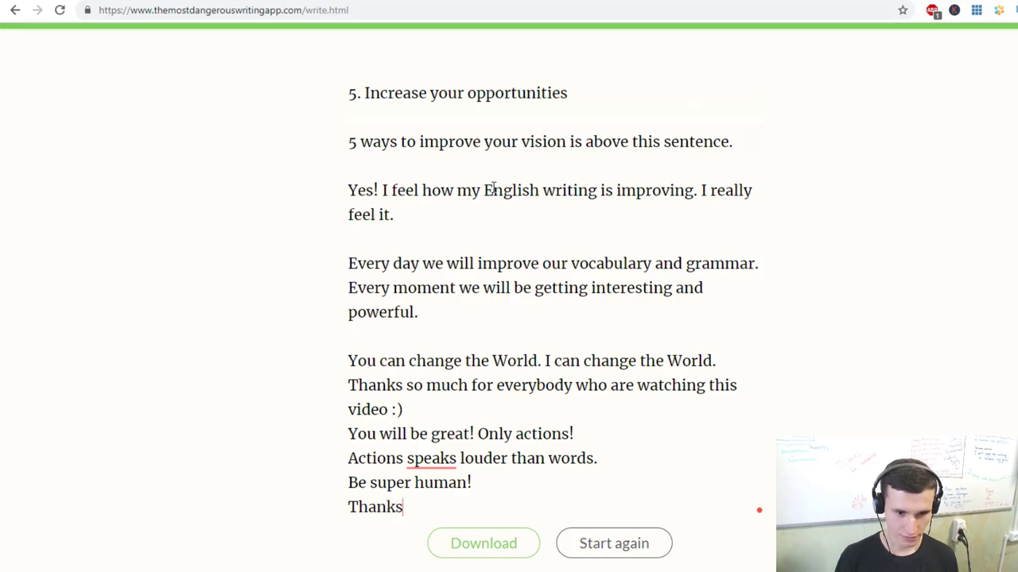
{"action": "type", "text": ", World. "}
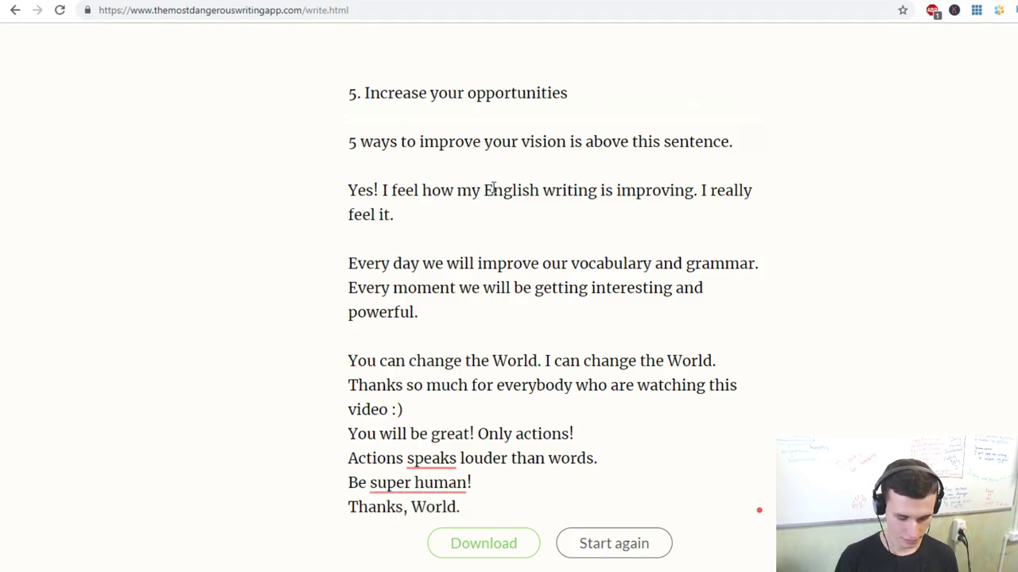
{"action": "type", "text": "Let's star"}
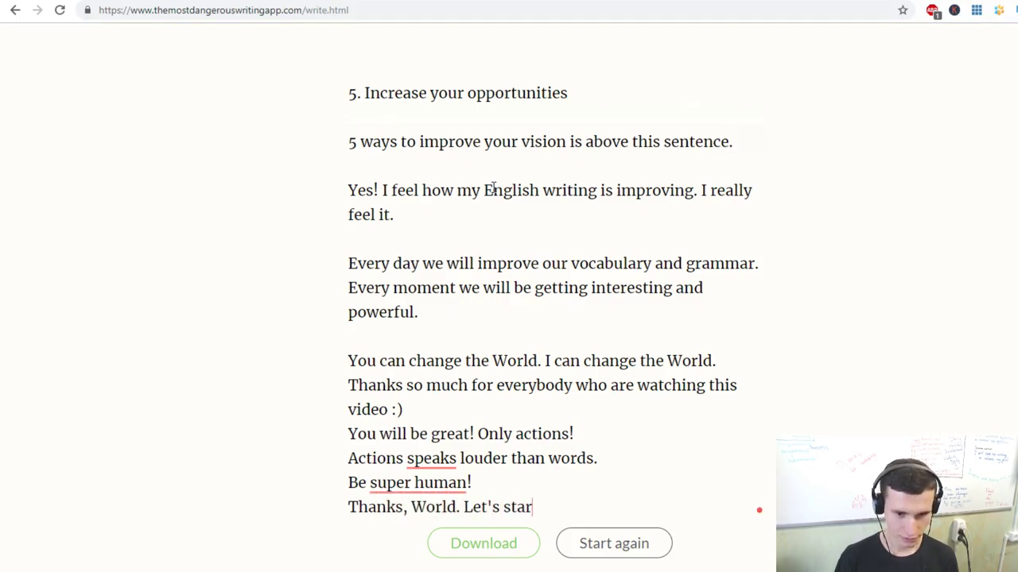
{"action": "type", "text": "t our "}
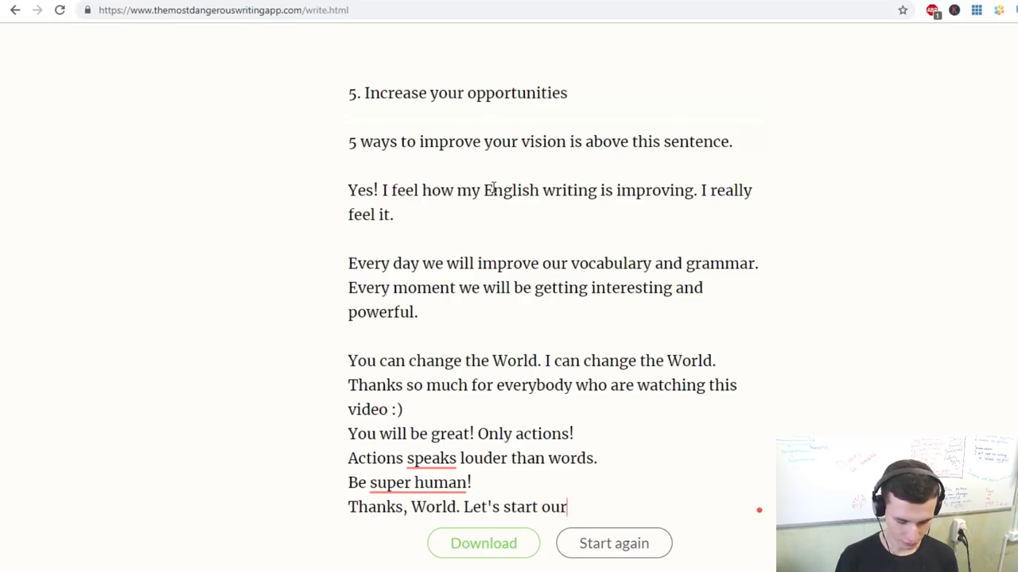
{"action": "type", "text": "grow!"}
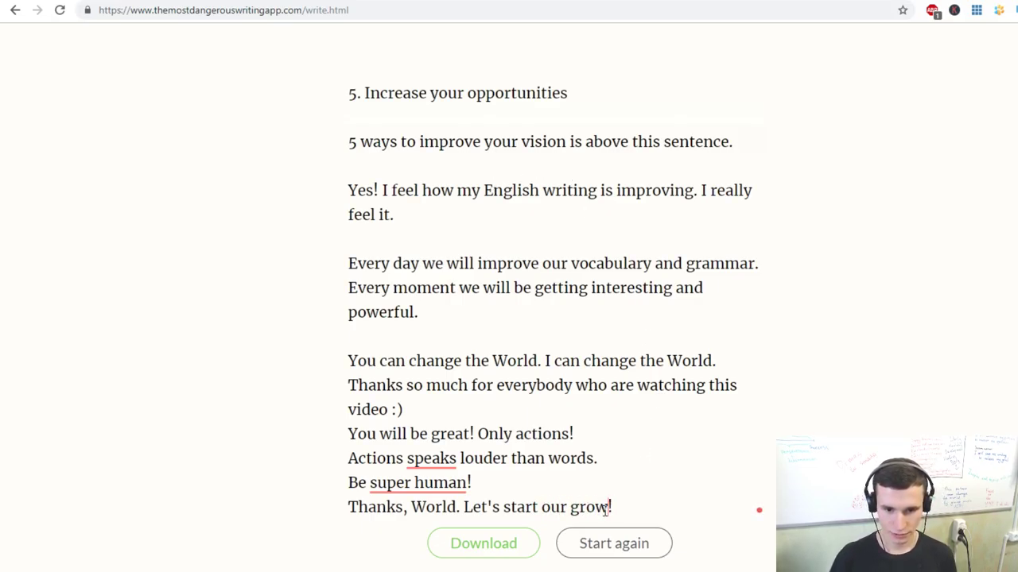
{"action": "key", "text": "Left"}
- Complete 'growth', merge 'super human' into 'superhuman' and change 'speaks' to 'speak'
{"action": "type", "text": "th"}
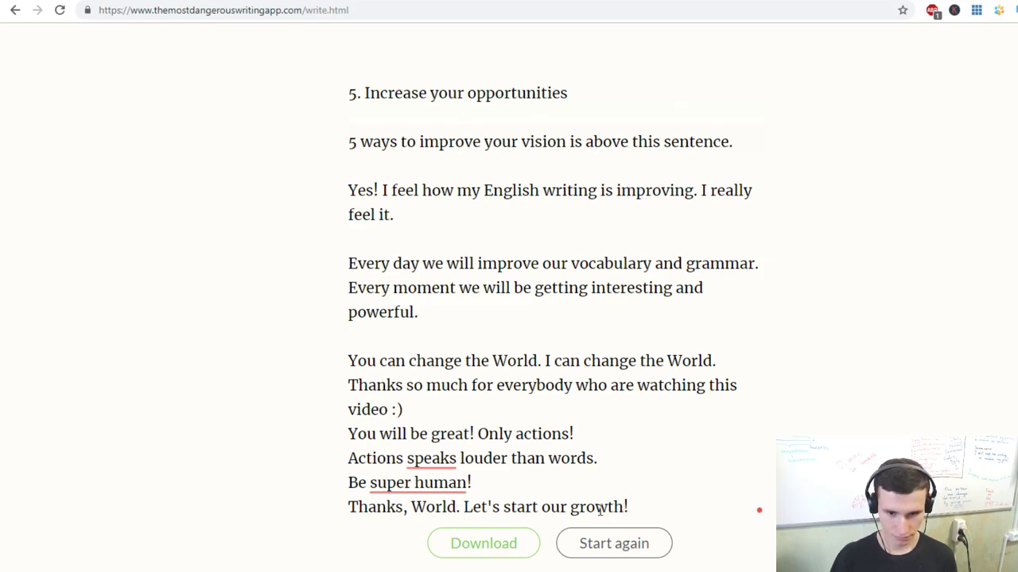
{"action": "left_click", "coordinate": [417, 487]}
{"action": "left_click", "coordinate": [429, 436]}
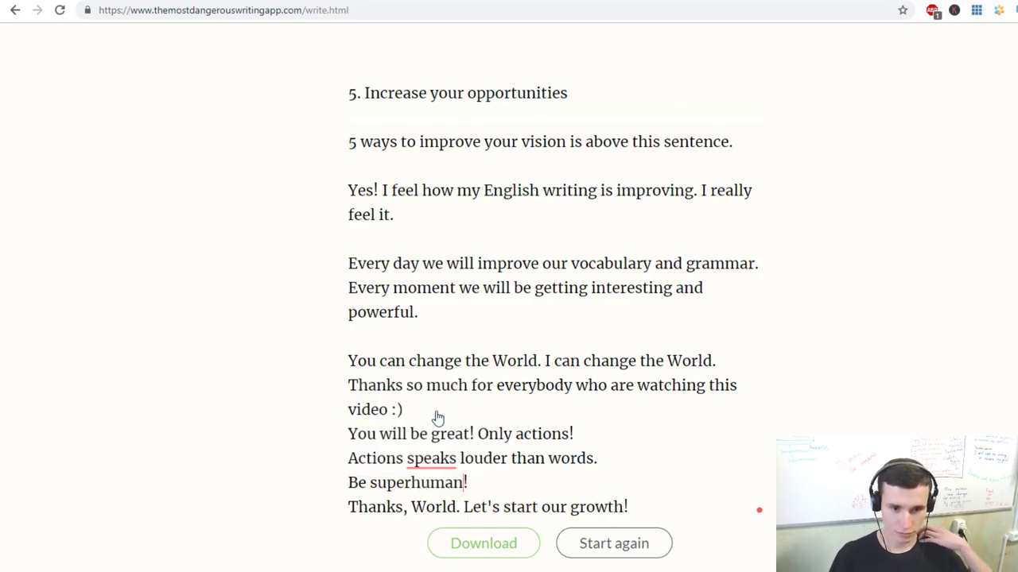
{"action": "mouse_move", "coordinate": [431, 460]}
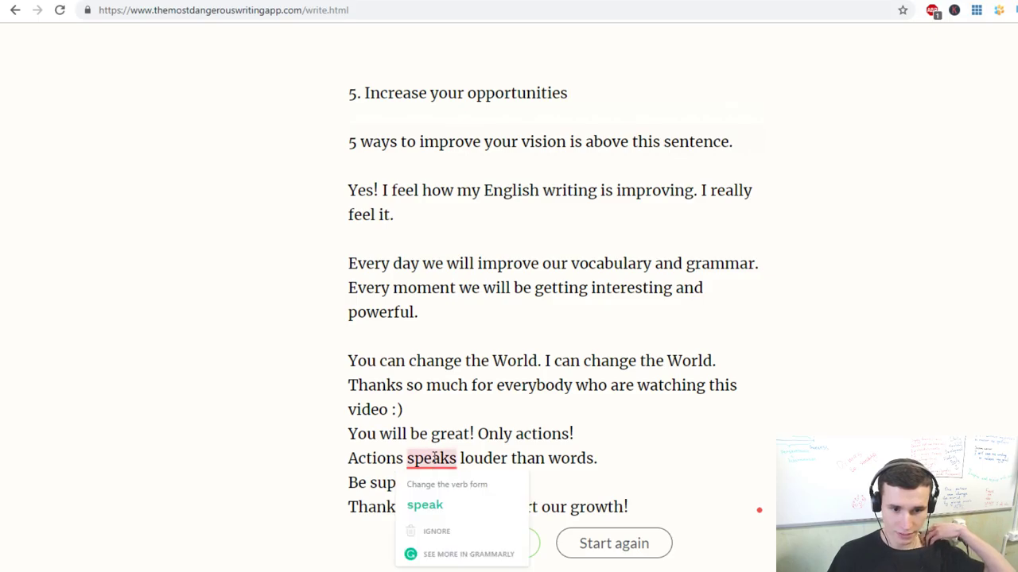
{"action": "left_click", "coordinate": [434, 503]}
- Correct 'ambisious' to 'ambitious' and 'I so glad' to 'I am so glad'
{"action": "scroll", "coordinate": [448, 470], "scroll_direction": "up", "scroll_amount": 10}
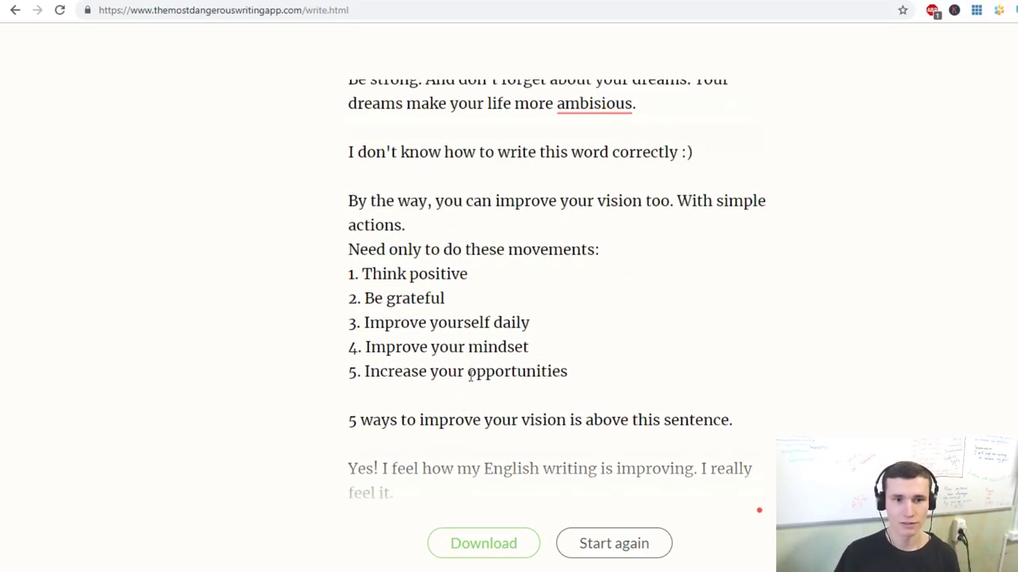
{"action": "mouse_move", "coordinate": [596, 312]}
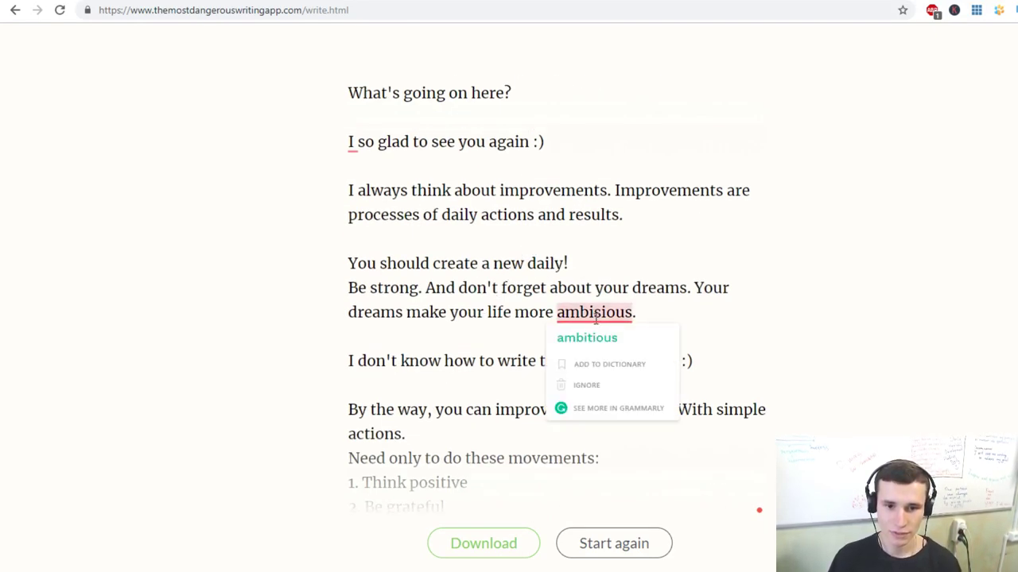
{"action": "left_click", "coordinate": [604, 342]}
{"action": "scroll", "coordinate": [608, 357], "scroll_direction": "up", "scroll_amount": 1}
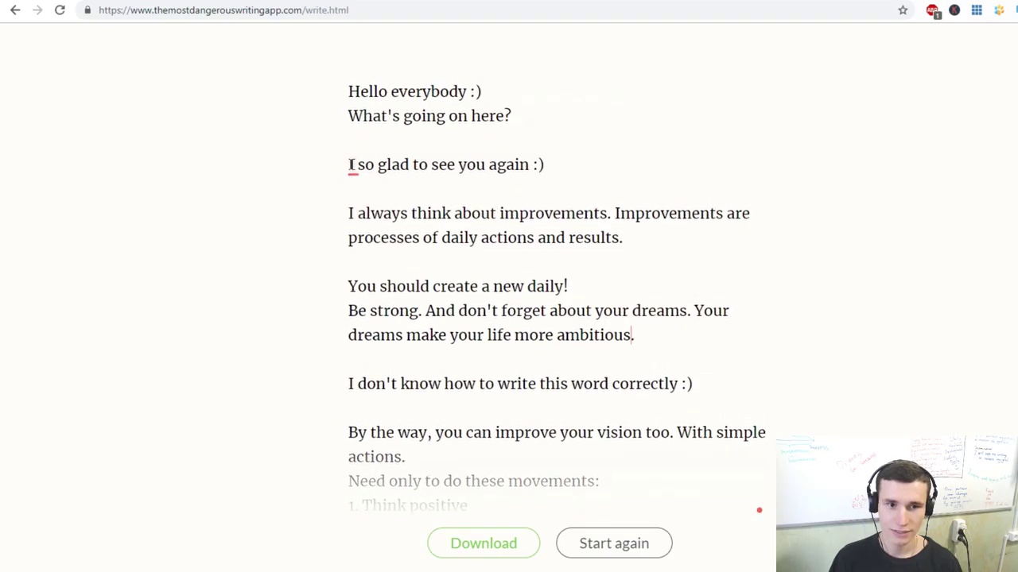
{"action": "mouse_move", "coordinate": [352, 165]}
{"action": "left_click", "coordinate": [358, 211]}
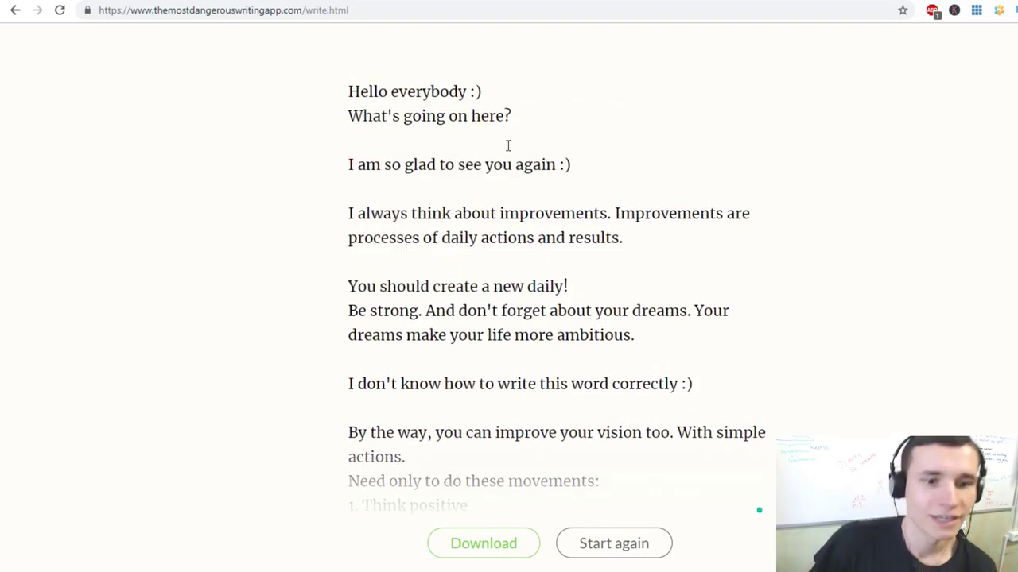
{"action": "scroll", "coordinate": [517, 175], "scroll_direction": "down", "scroll_amount": 6}
{"action": "scroll", "coordinate": [557, 262], "scroll_direction": "down", "scroll_amount": 1}
{"action": "scroll", "coordinate": [613, 352], "scroll_direction": "up", "scroll_amount": 7}
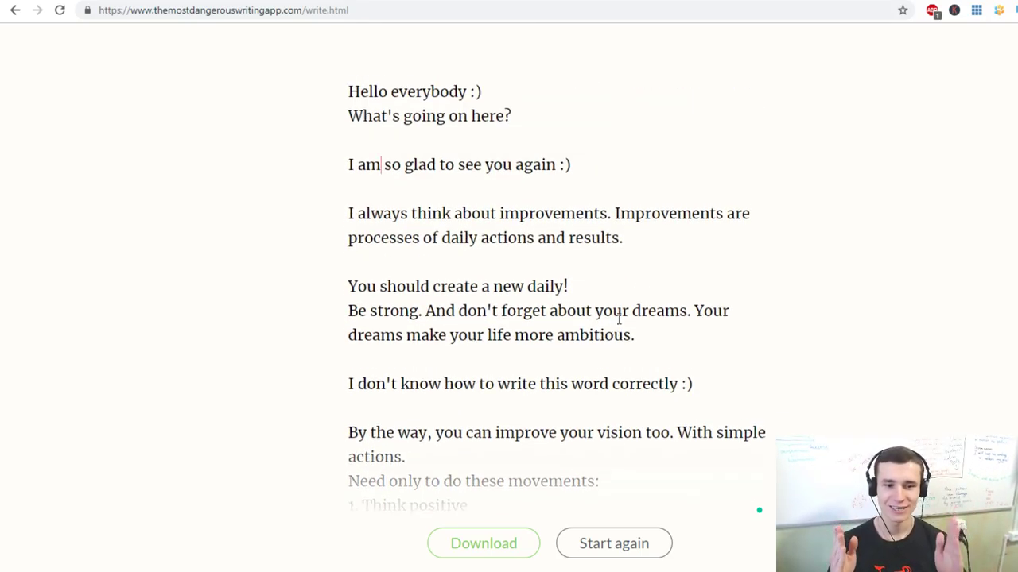
{"action": "scroll", "coordinate": [560, 310], "scroll_direction": "down", "scroll_amount": 6}
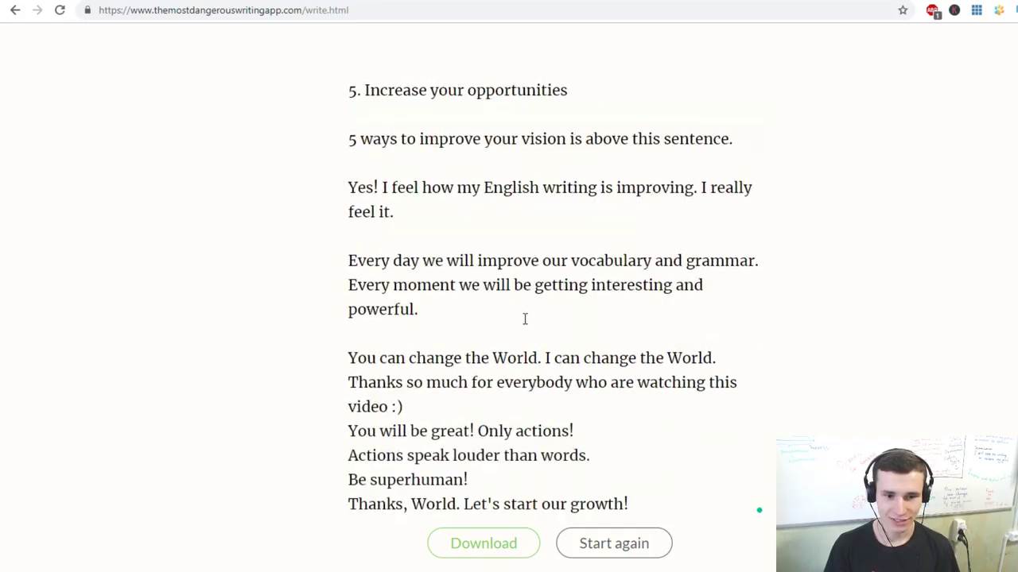
{"action": "scroll", "coordinate": [526, 312], "scroll_direction": "up", "scroll_amount": 6}
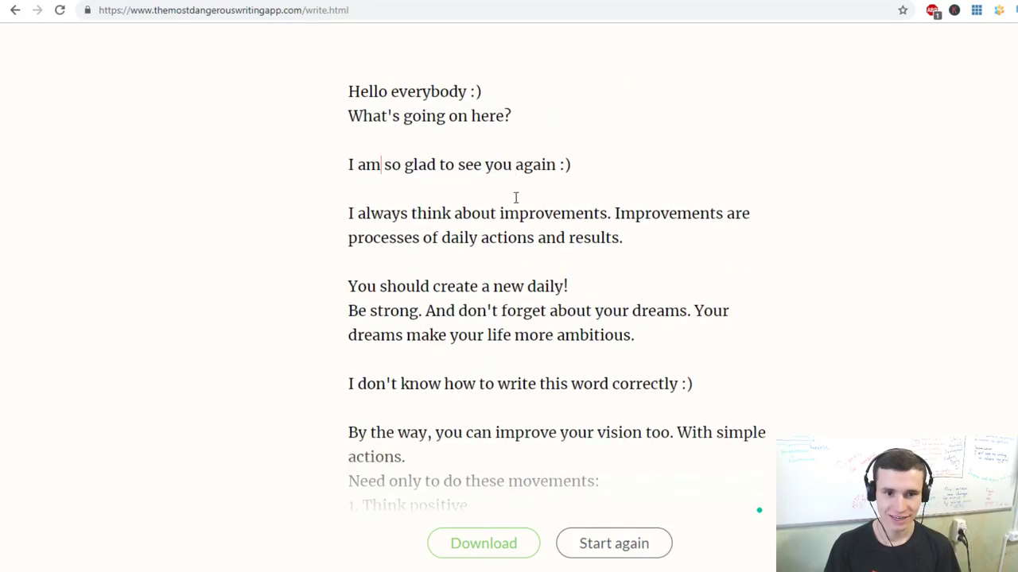
{"action": "scroll", "coordinate": [533, 197], "scroll_direction": "down", "scroll_amount": 6}
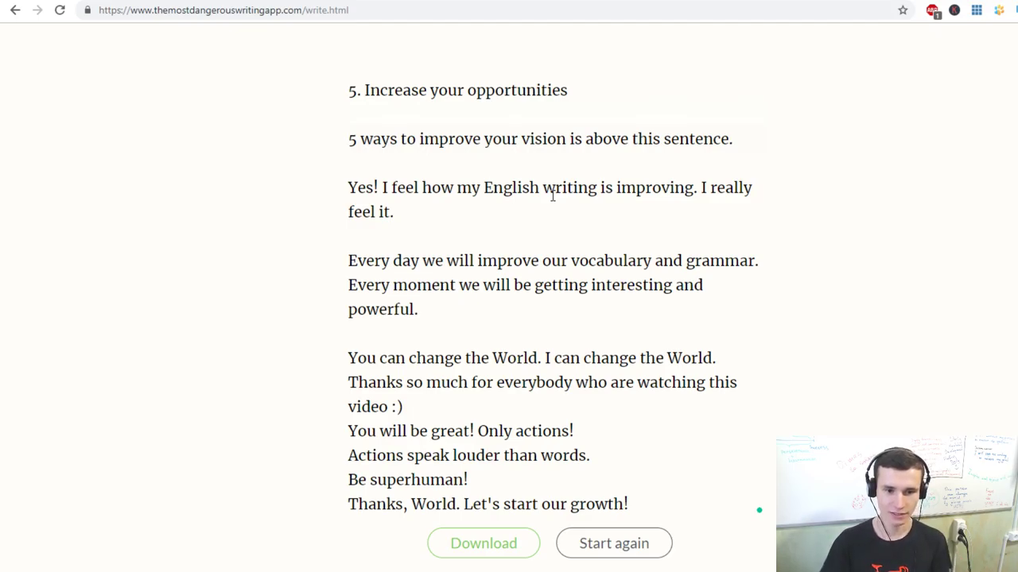
{"action": "scroll", "coordinate": [552, 194], "scroll_direction": "up", "scroll_amount": 6}
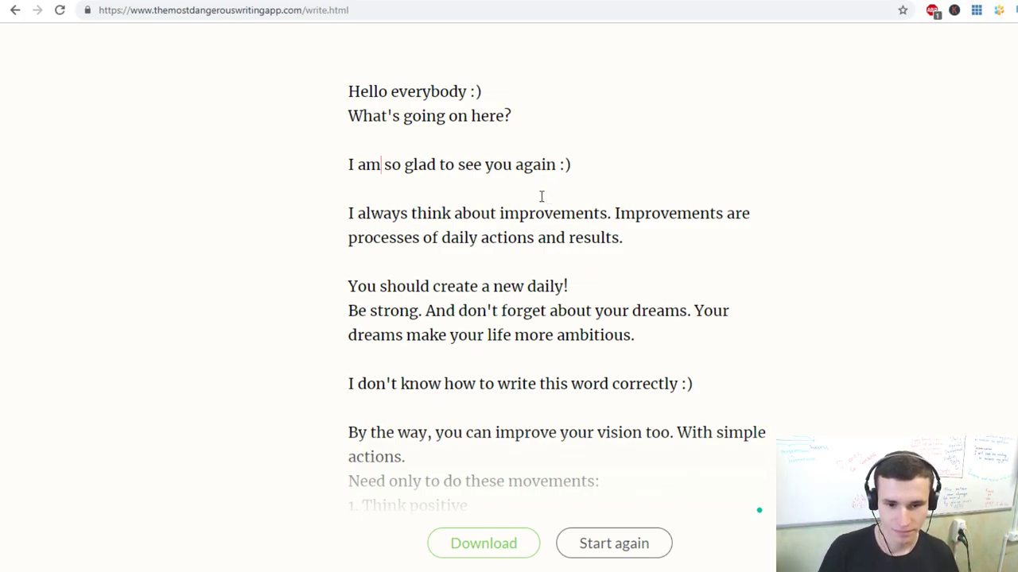
{"action": "scroll", "coordinate": [549, 199], "scroll_direction": "down", "scroll_amount": 10}
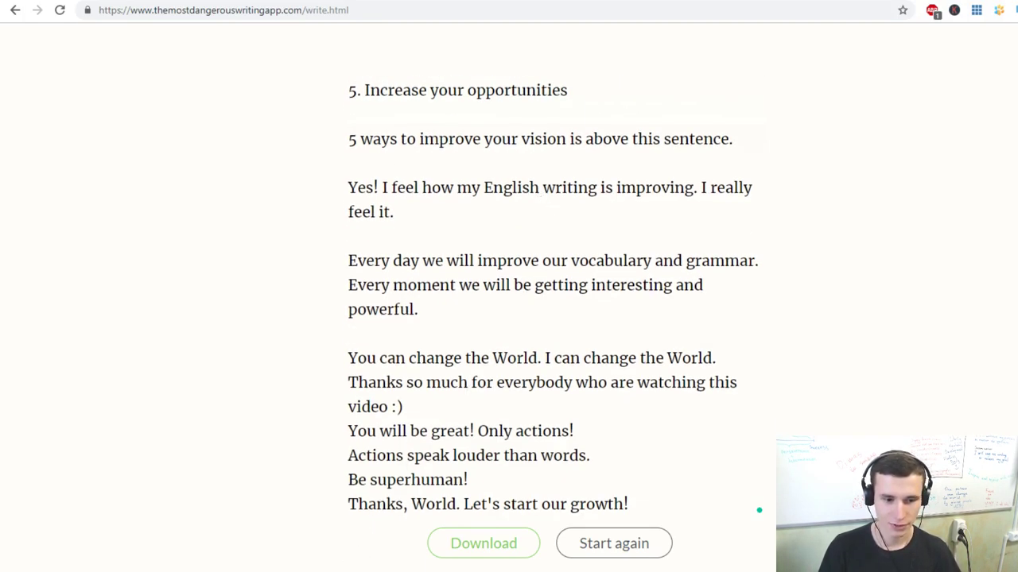